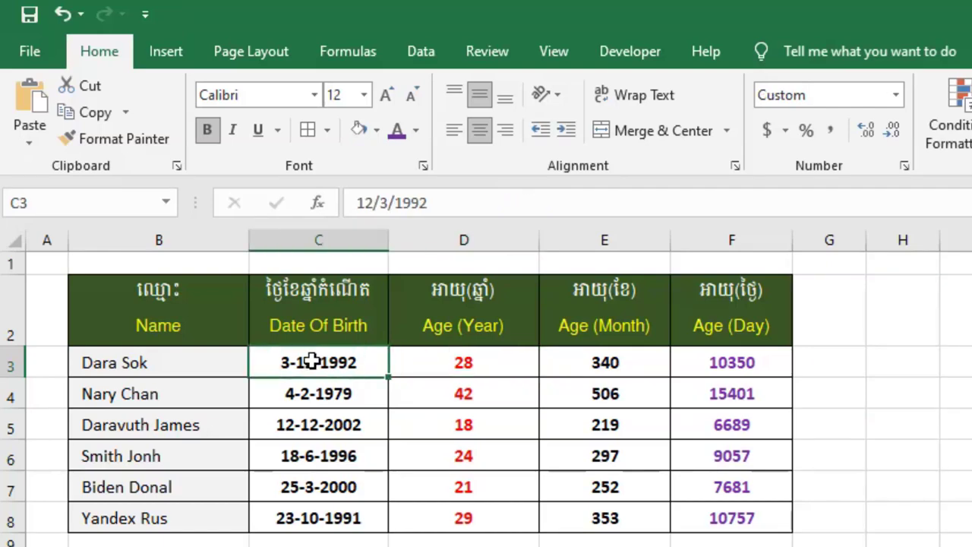
Step: Inspect the year, month and day age formulas and the first birth date's stored value
{"action": "left_click", "coordinate": [414, 365]}
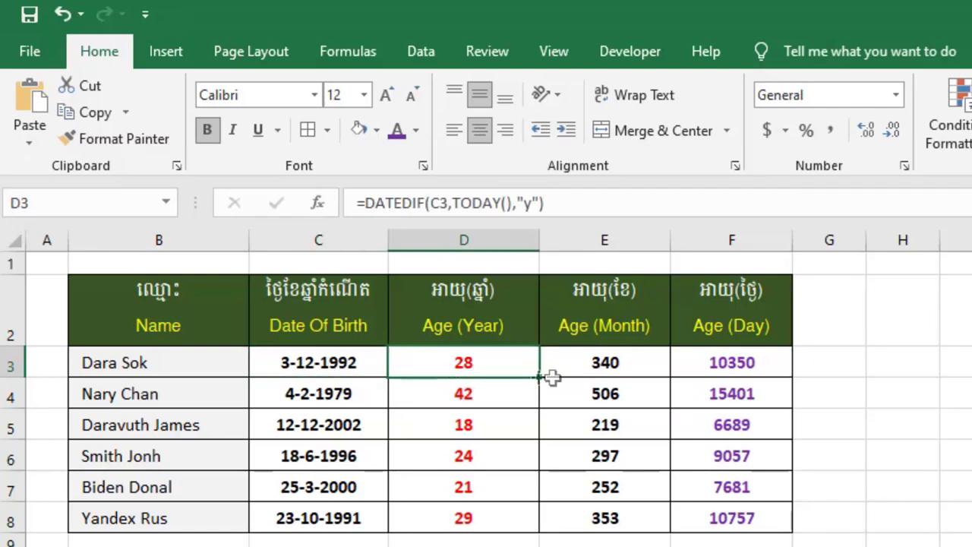
{"action": "left_click", "coordinate": [325, 363]}
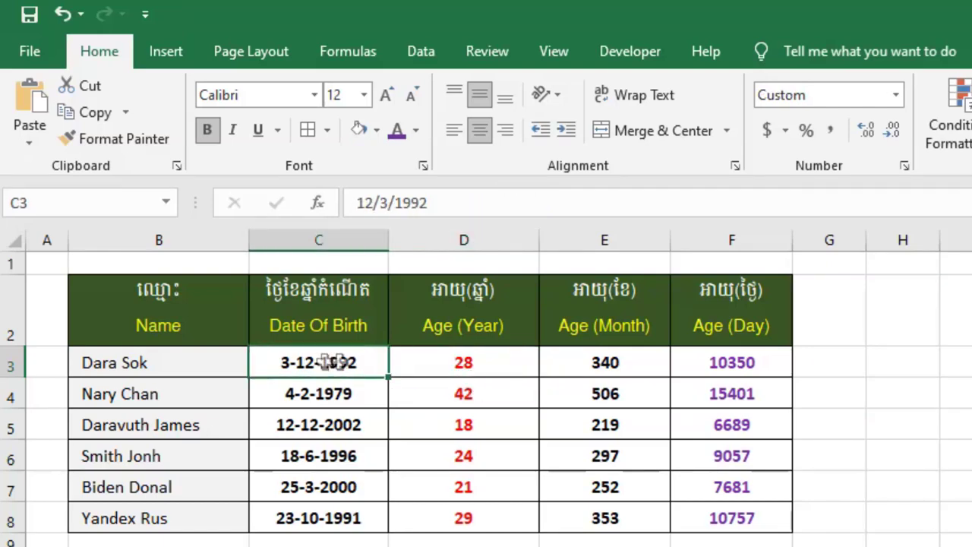
{"action": "left_click", "coordinate": [599, 364]}
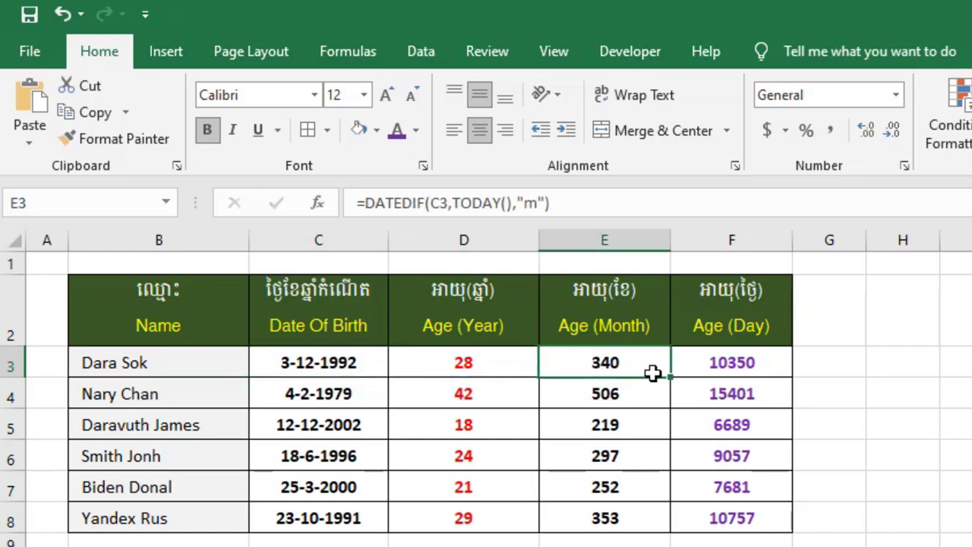
{"action": "left_click", "coordinate": [325, 360]}
{"action": "left_click", "coordinate": [711, 364]}
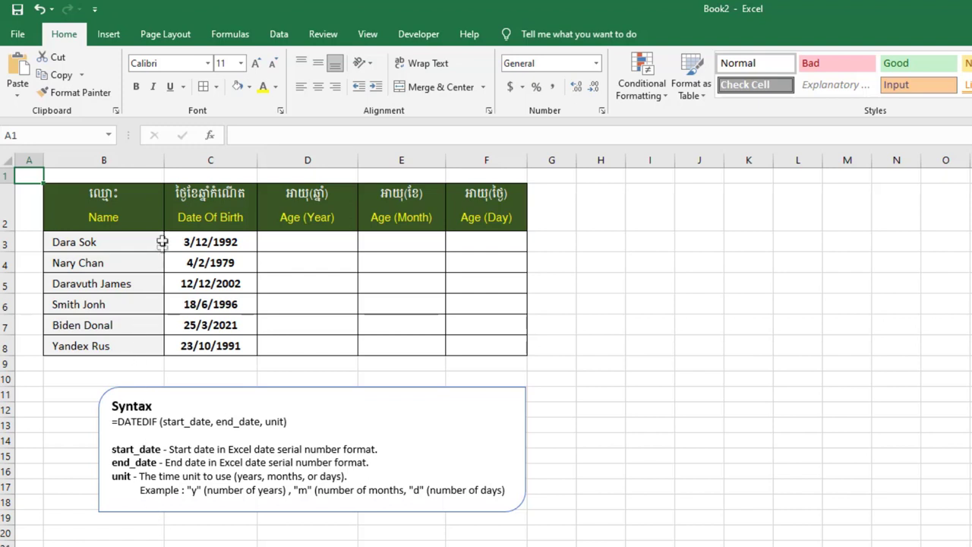
{"action": "left_click", "coordinate": [136, 206]}
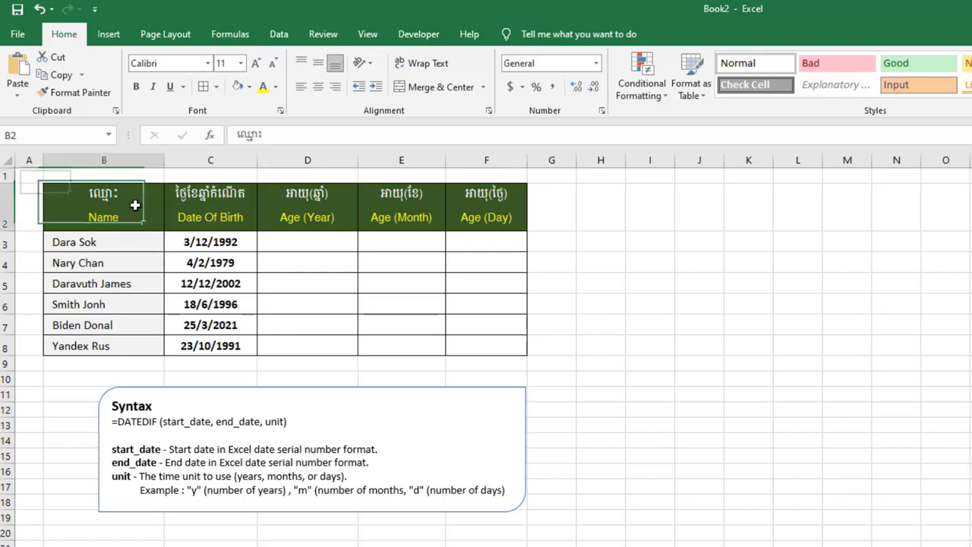
{"action": "left_click", "coordinate": [215, 258]}
{"action": "left_click", "coordinate": [149, 241]}
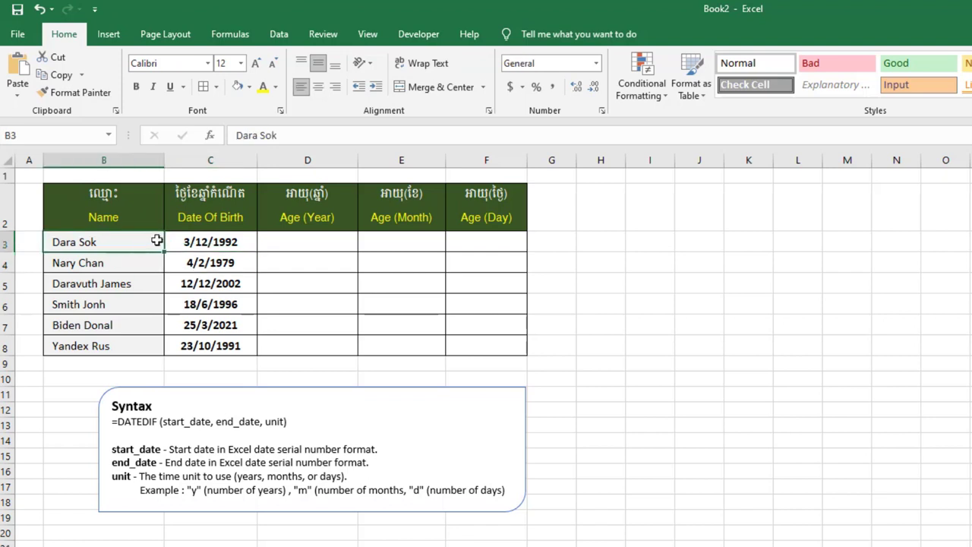
{"action": "left_click", "coordinate": [208, 243]}
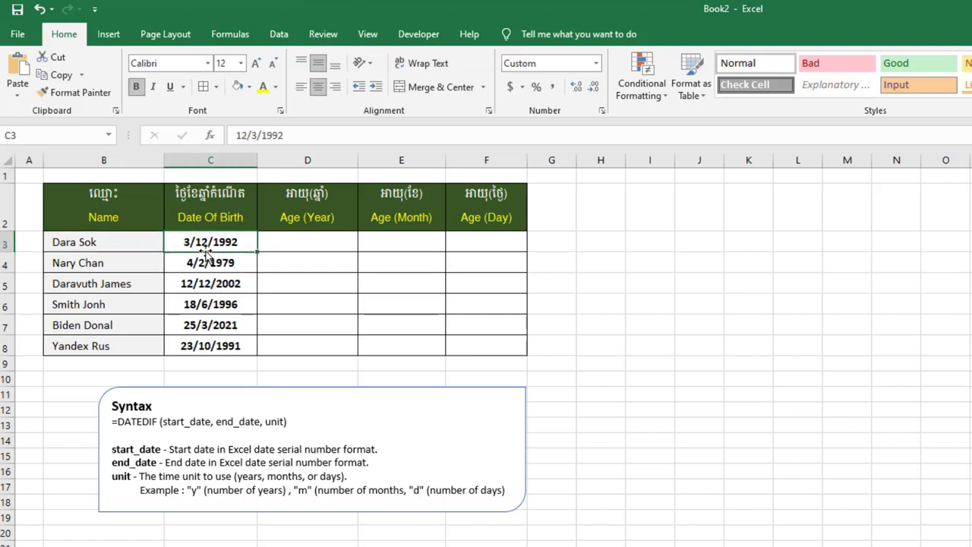
{"action": "left_click", "coordinate": [210, 260]}
{"action": "left_click", "coordinate": [213, 304]}
{"action": "left_click", "coordinate": [216, 325]}
{"action": "left_click", "coordinate": [212, 346]}
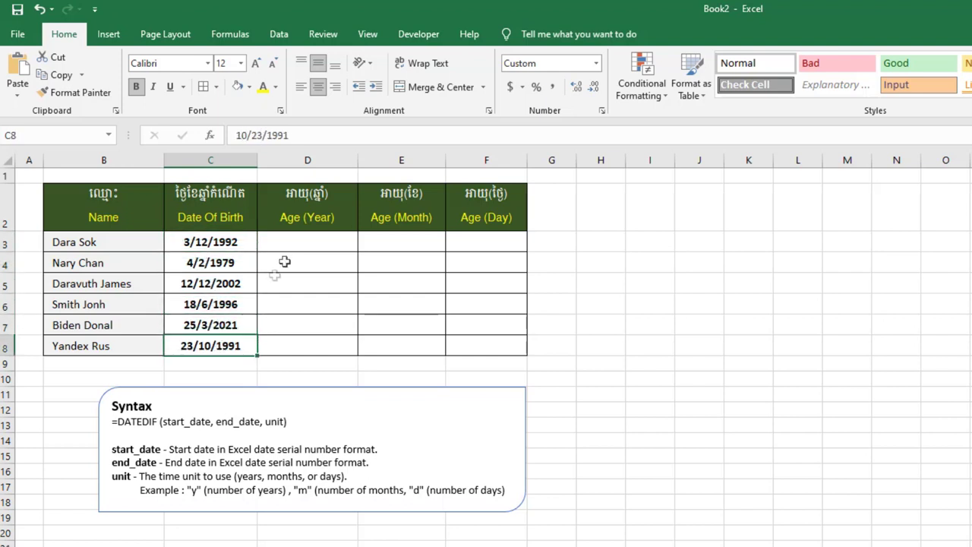
{"action": "left_click", "coordinate": [291, 247]}
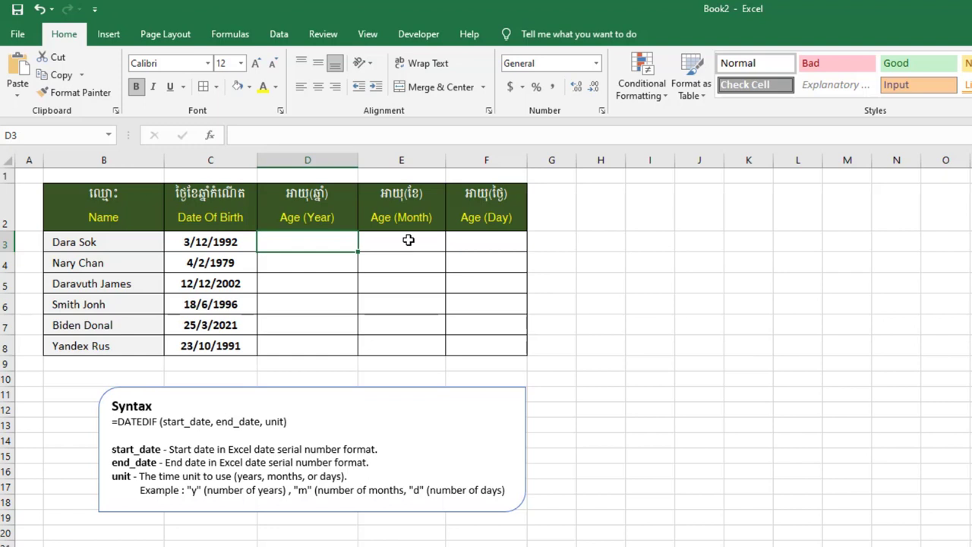
{"action": "left_click", "coordinate": [409, 240]}
{"action": "left_click", "coordinate": [486, 237]}
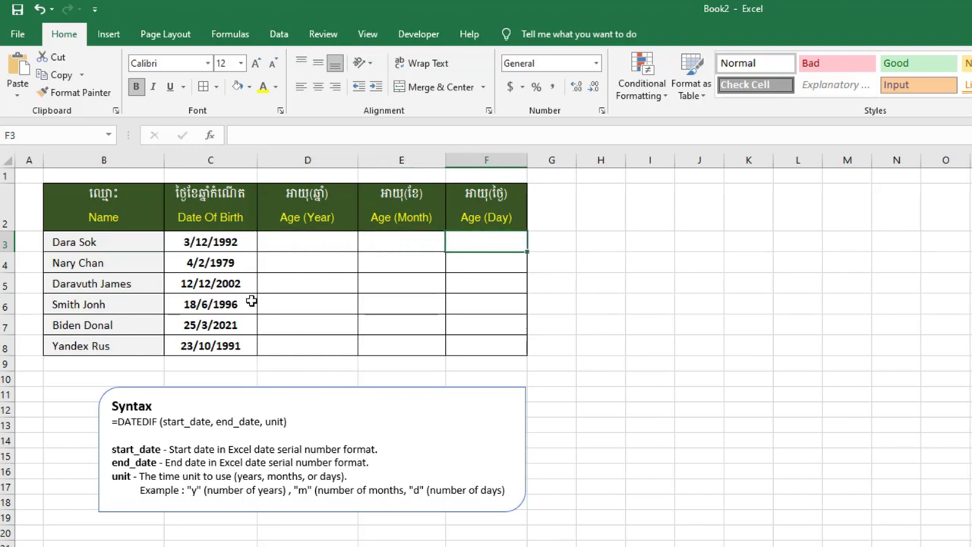
{"action": "left_click", "coordinate": [218, 243]}
{"action": "left_click", "coordinate": [226, 282]}
{"action": "left_click", "coordinate": [208, 260]}
{"action": "left_click", "coordinate": [208, 246]}
{"action": "left_click", "coordinate": [214, 264]}
{"action": "left_click", "coordinate": [215, 283]}
{"action": "left_click", "coordinate": [217, 351]}
{"action": "left_click_drag", "start_coordinate": [206, 242], "coordinate": [221, 347]}
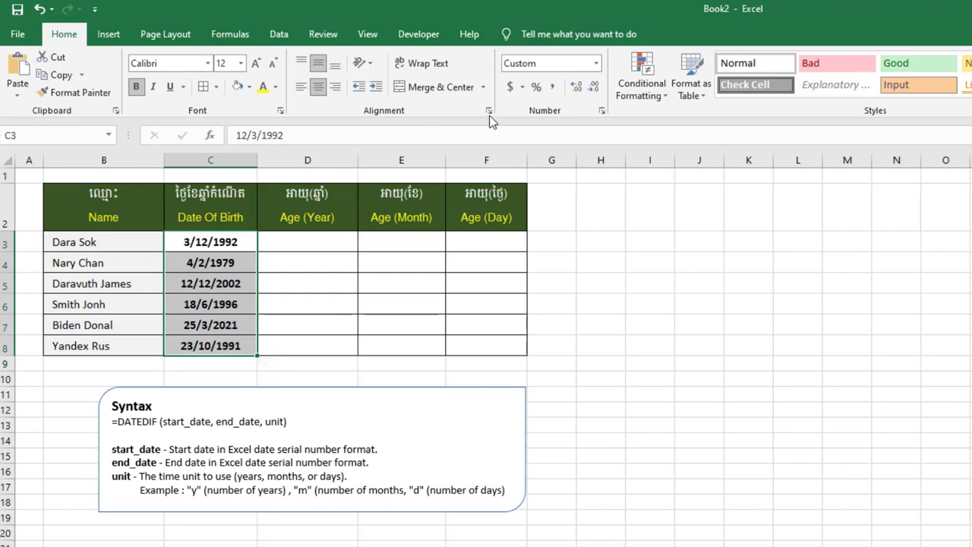
Step: Change the birth dates' custom format from d/m/yyyy to d-m-yyyy
{"action": "left_click", "coordinate": [602, 111]}
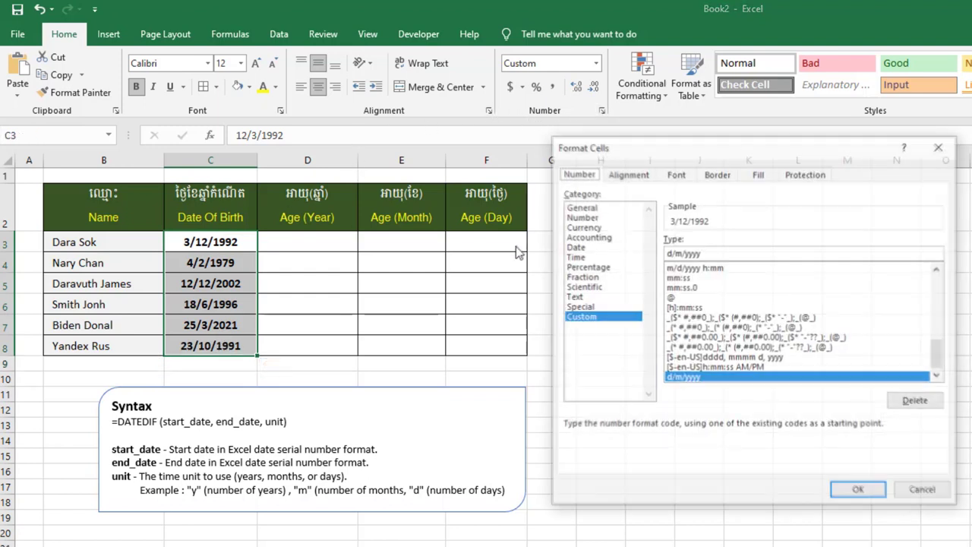
{"action": "left_click", "coordinate": [674, 255]}
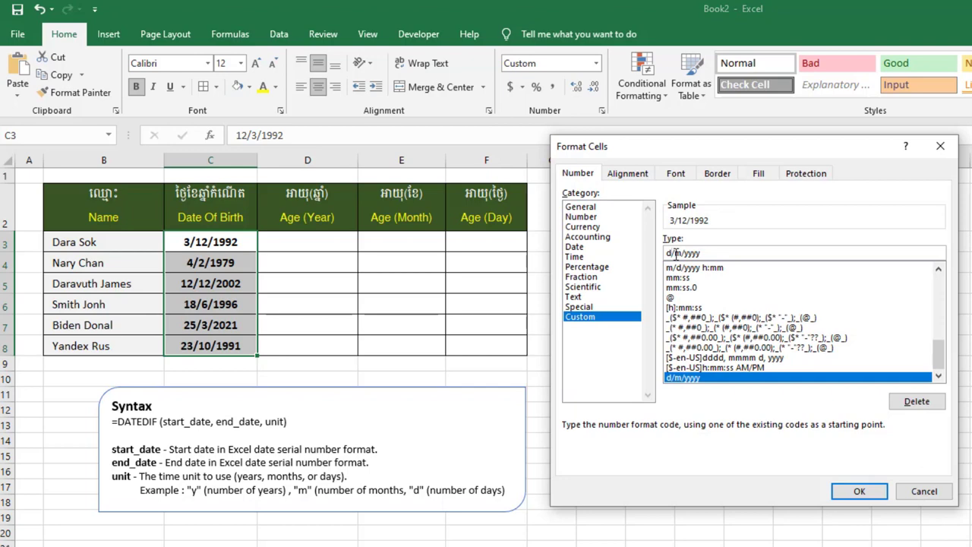
{"action": "key", "text": "BackSpace"}
{"action": "type", "text": "-"}
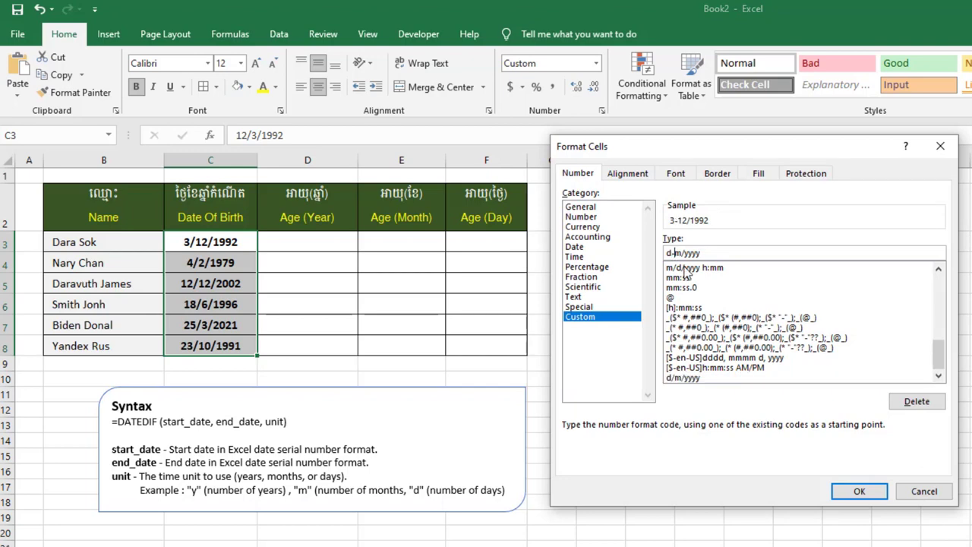
{"action": "key", "text": "Delete"}
{"action": "type", "text": "-"}
{"action": "left_click", "coordinate": [859, 491]}
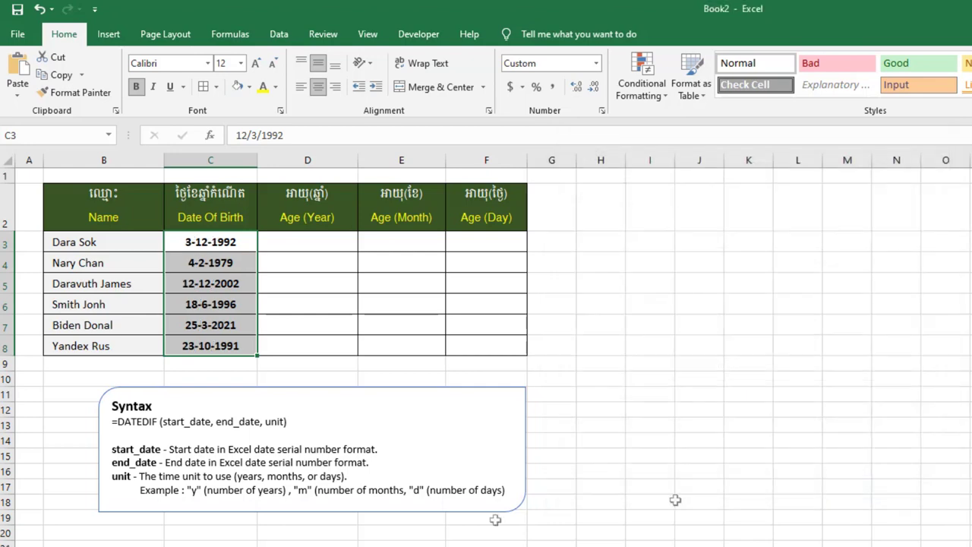
{"action": "left_click", "coordinate": [608, 266]}
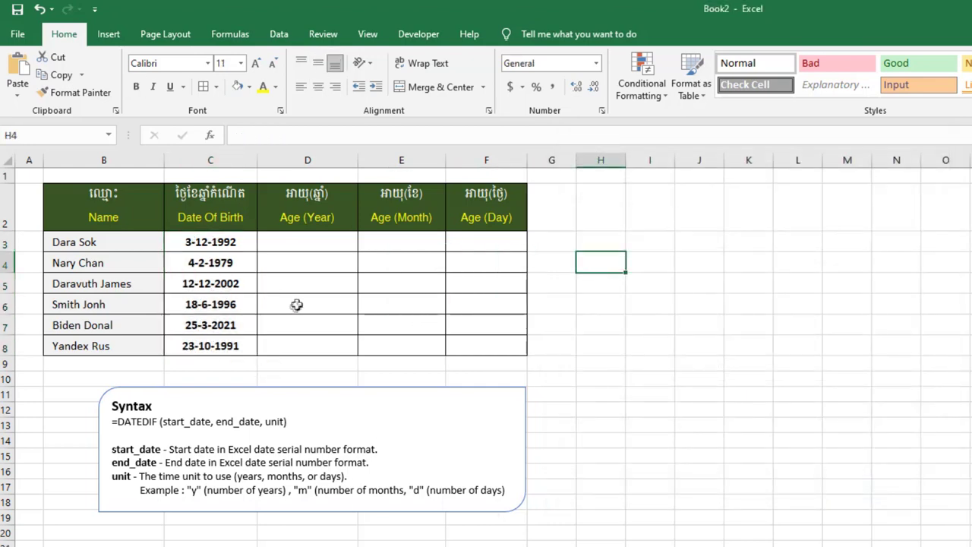
Step: Enter =DATEDIF(C3,TODAY(),"y") in D3 to compute whole years of age
{"action": "left_click", "coordinate": [320, 241]}
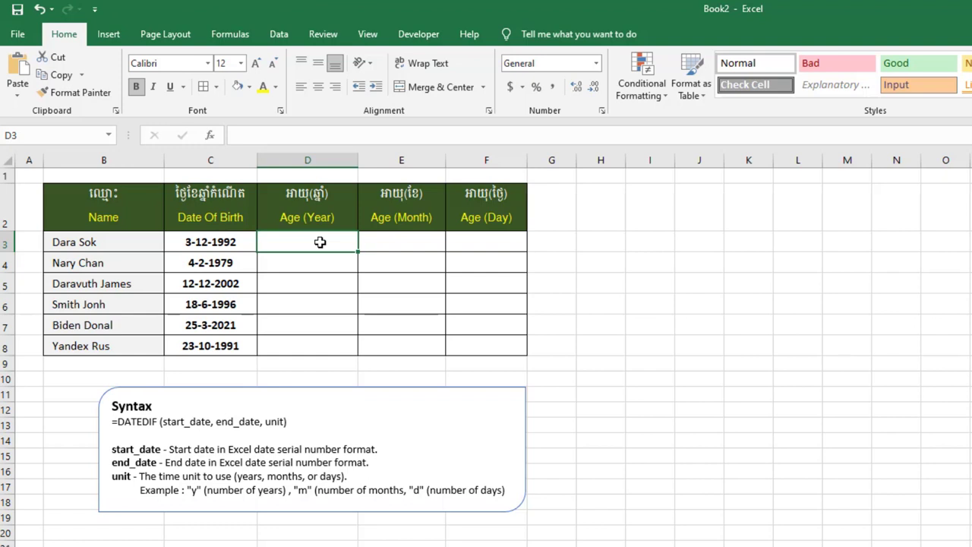
{"action": "type", "text": "=Dated"}
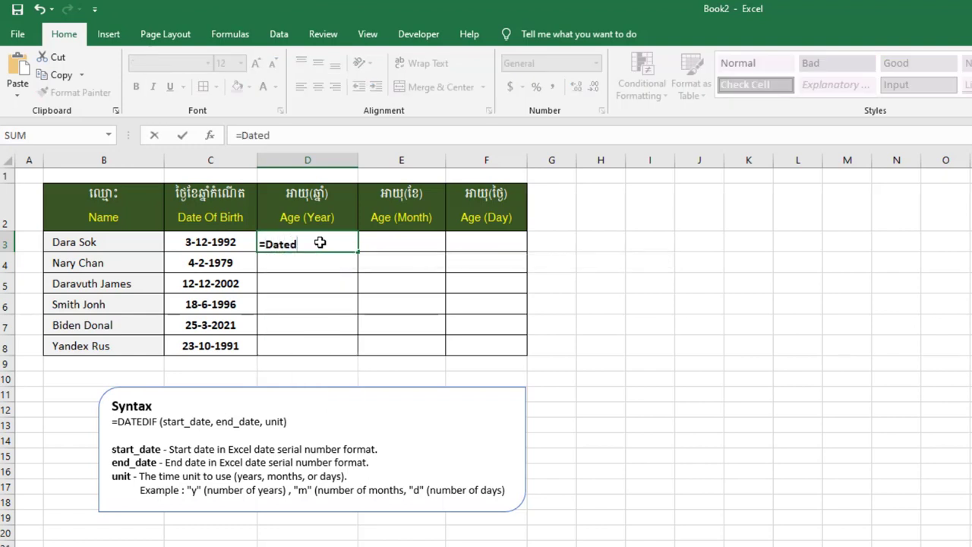
{"action": "type", "text": "if("}
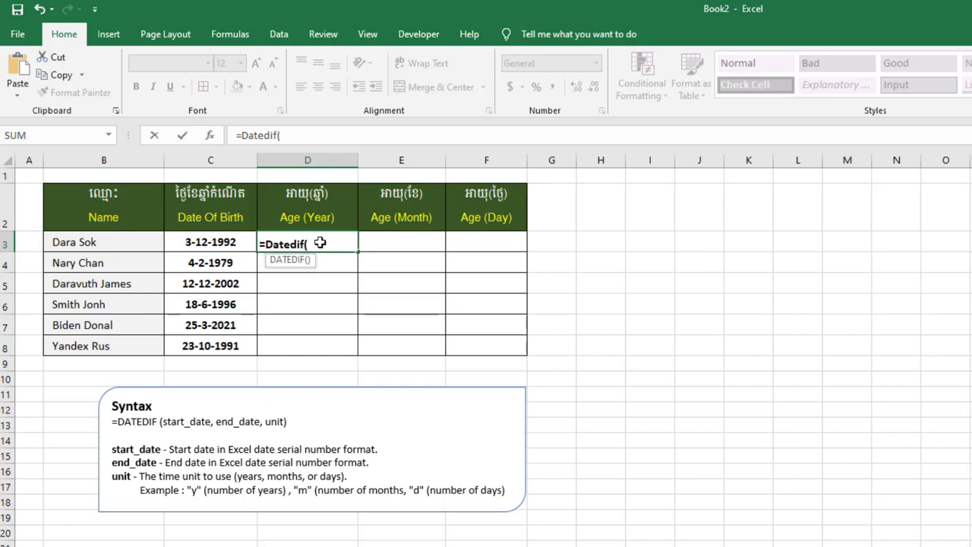
{"action": "left_click", "coordinate": [205, 241]}
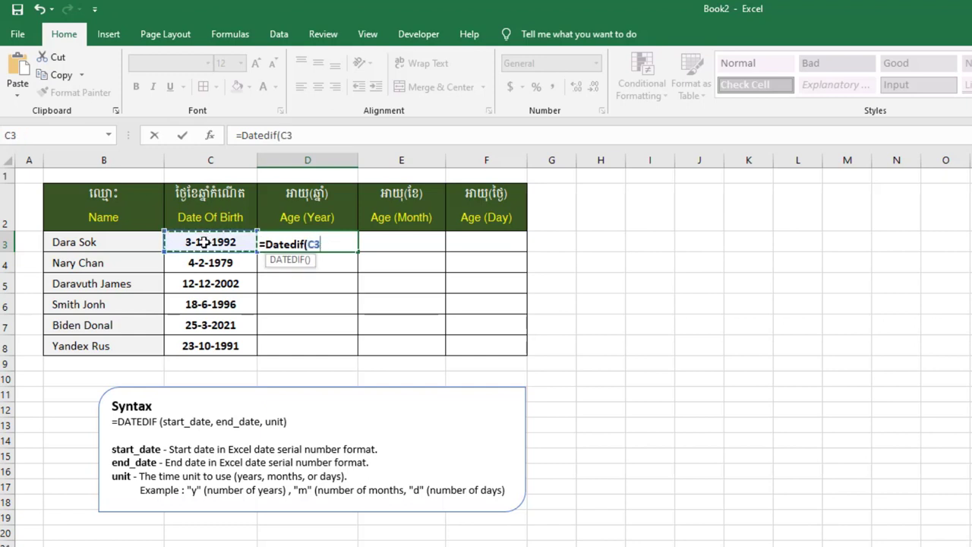
{"action": "type", "text": ","}
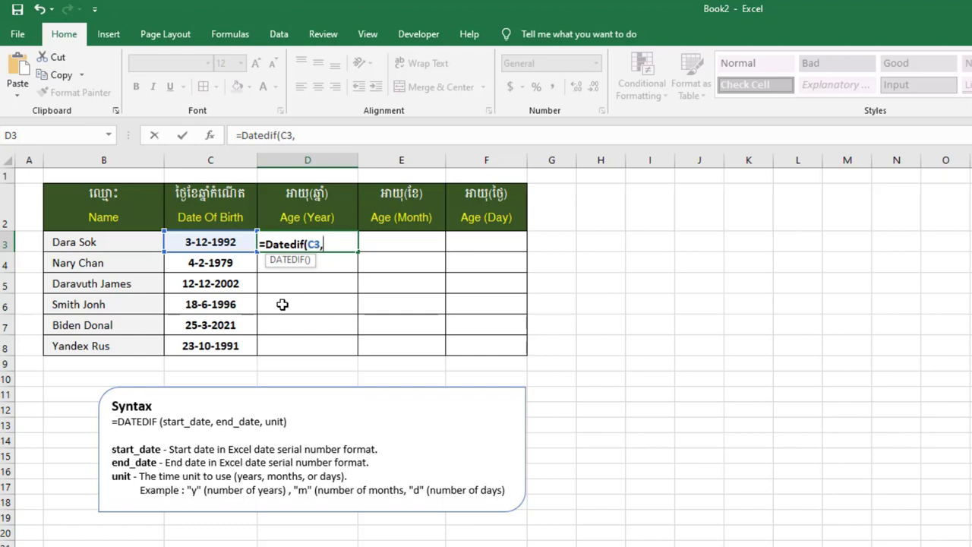
{"action": "type", "text": "Today"}
{"action": "key", "text": "Tab"}
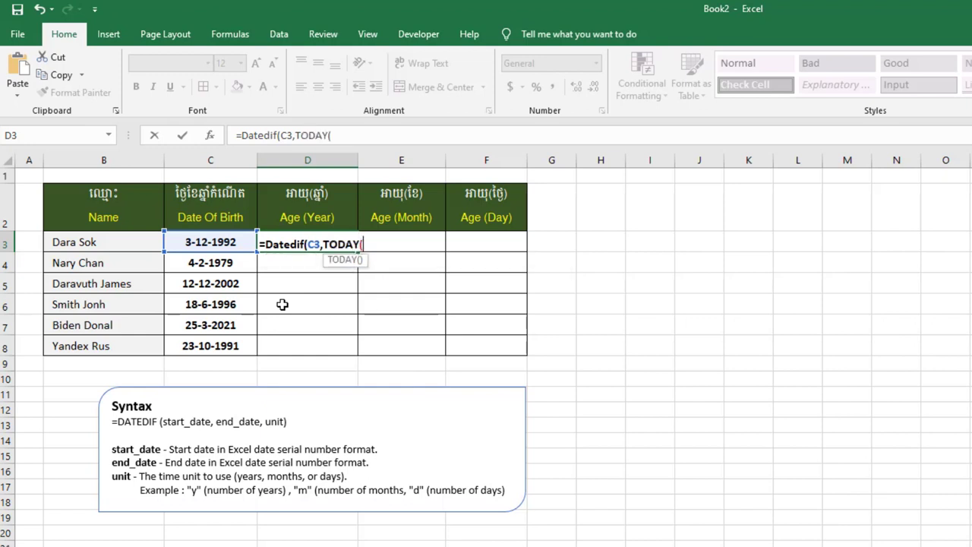
{"action": "type", "text": "),"}
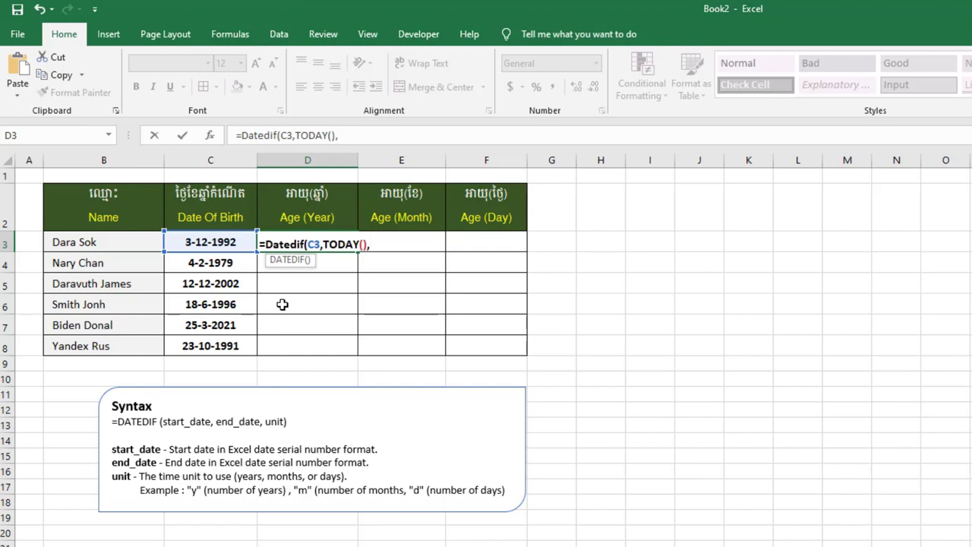
{"action": "type", "text": "\"y\")"}
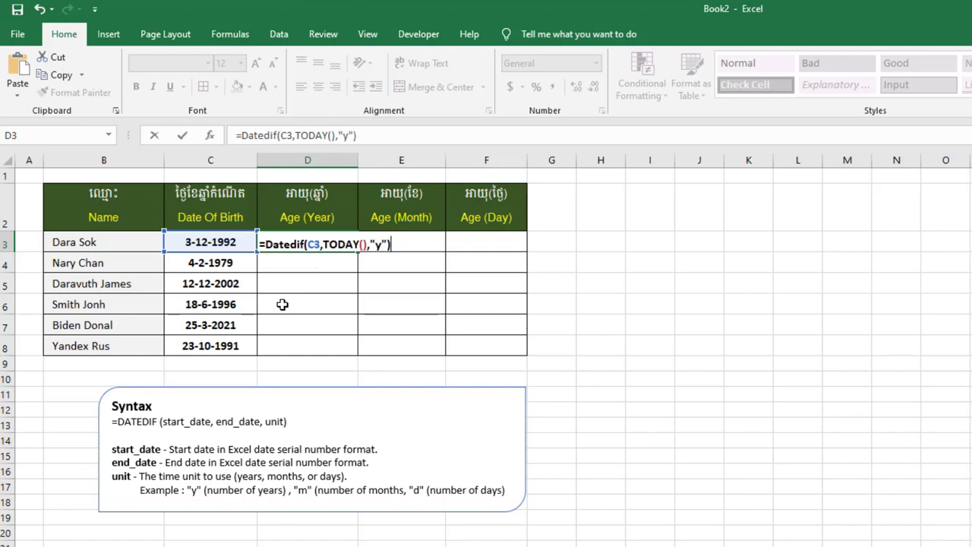
{"action": "key", "text": "Return"}
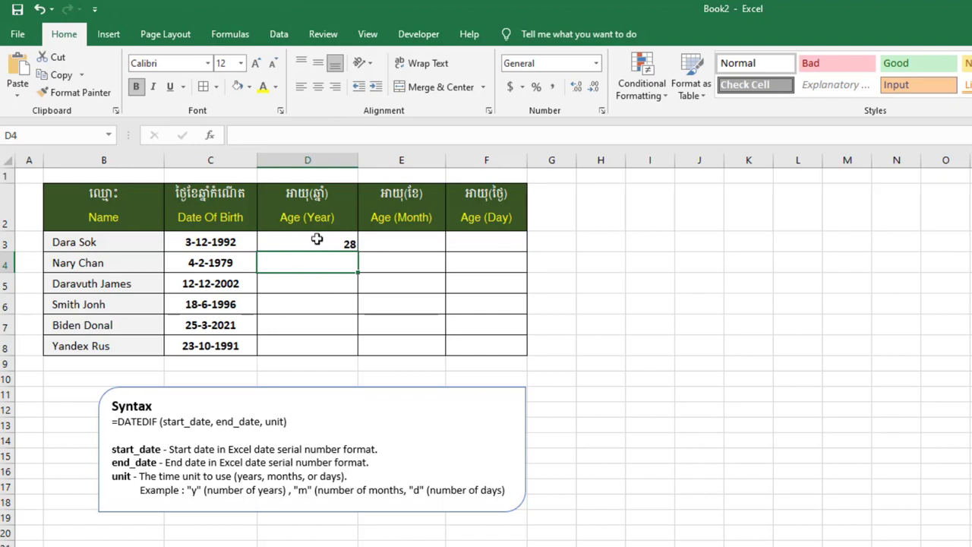
Step: Centre D3:D8 and fill the years formula down to row 8
{"action": "left_click", "coordinate": [318, 239]}
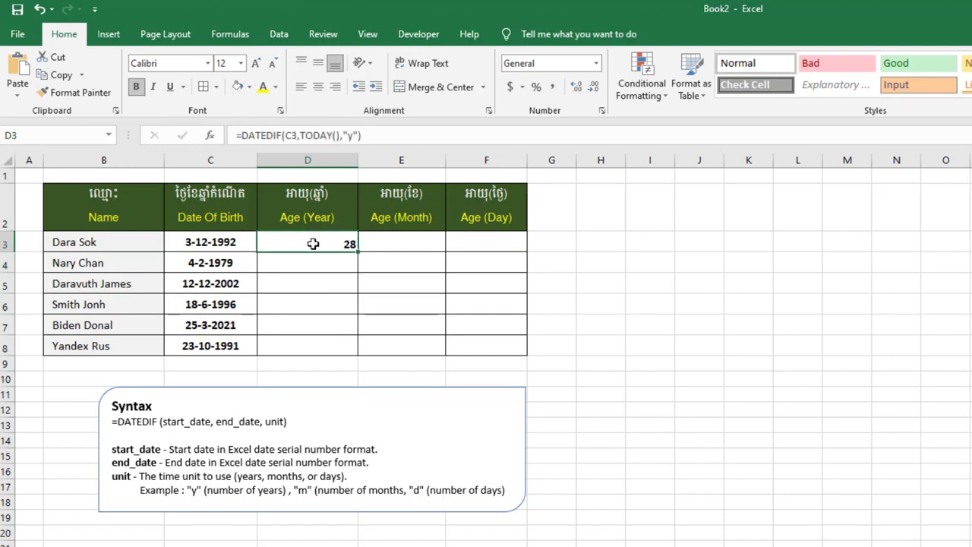
{"action": "left_click_drag", "start_coordinate": [314, 241], "coordinate": [314, 344]}
{"action": "left_click", "coordinate": [318, 87]}
{"action": "left_click", "coordinate": [320, 241]}
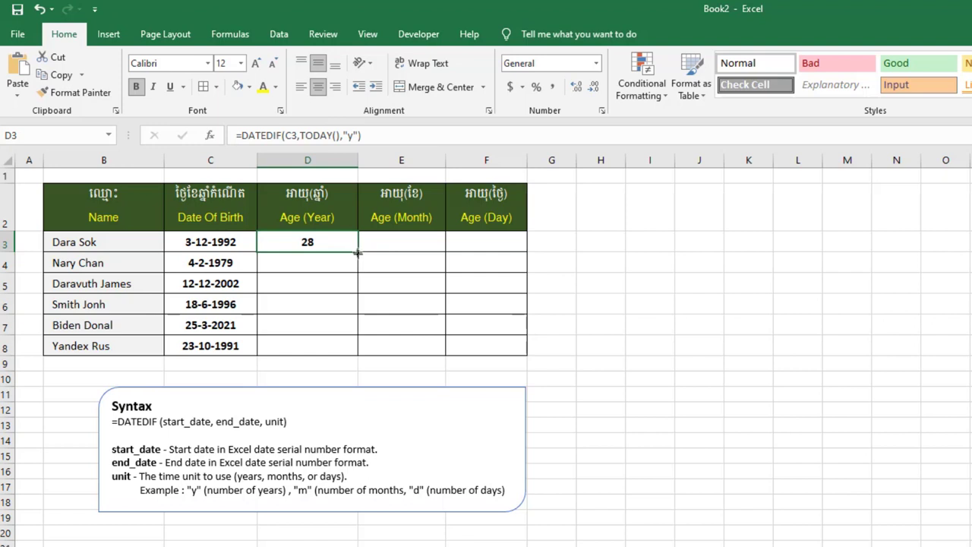
{"action": "left_click_drag", "start_coordinate": [357, 253], "coordinate": [358, 355]}
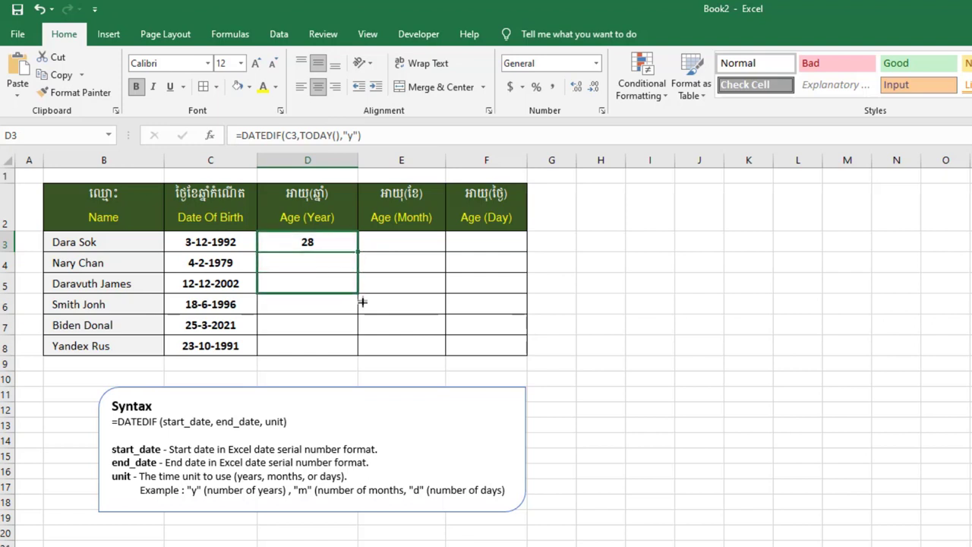
{"action": "left_click", "coordinate": [327, 349]}
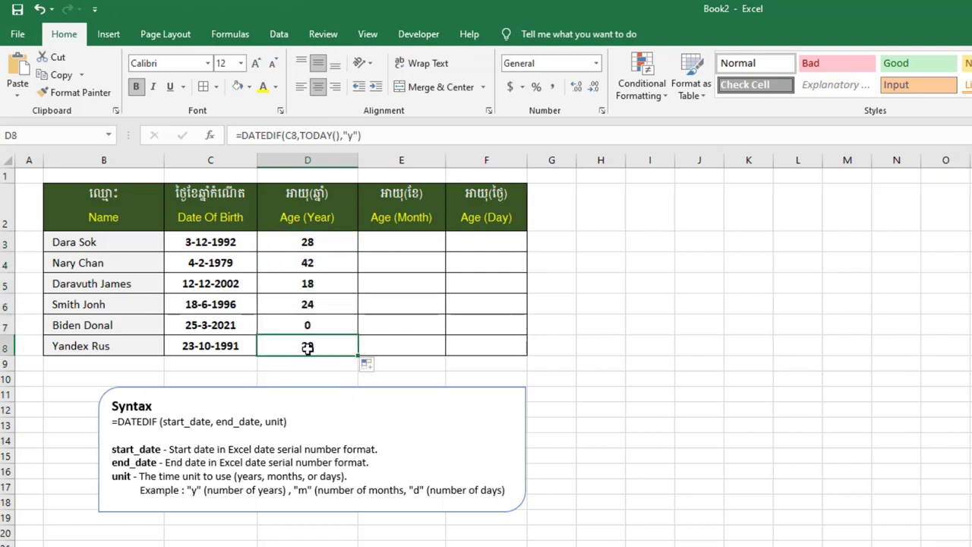
Step: Correct the C7 birth date from 25-3-2021 to 25-3-2000 so D7 shows 21
{"action": "left_click", "coordinate": [299, 328]}
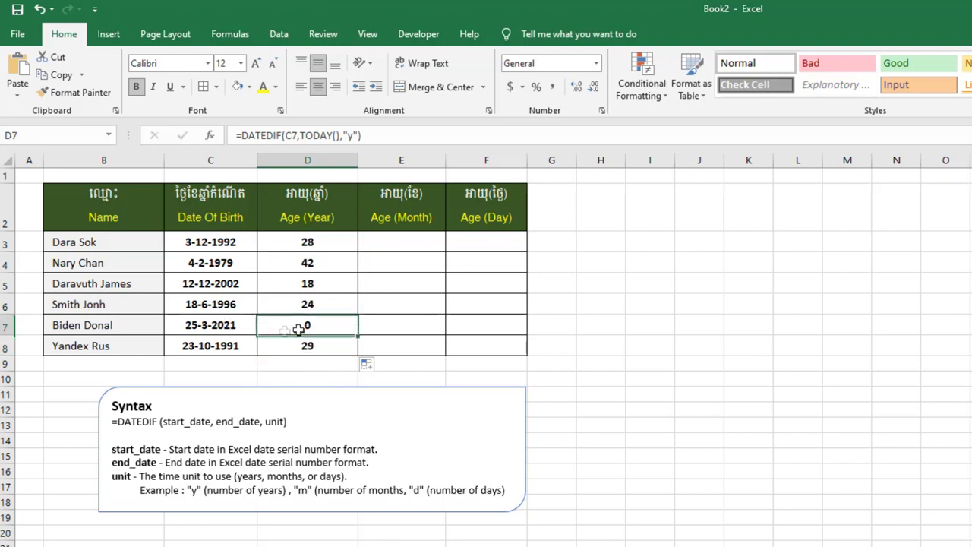
{"action": "double_click", "coordinate": [237, 324]}
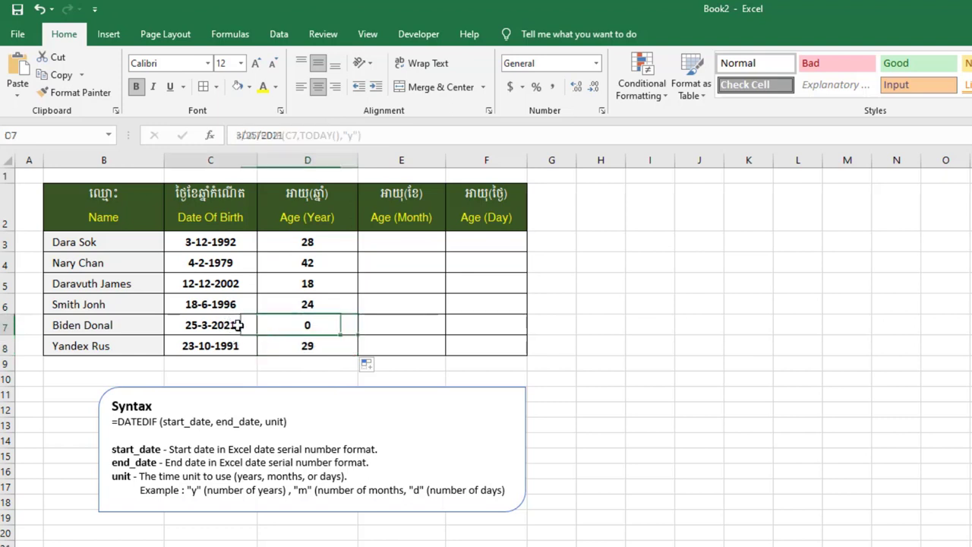
{"action": "left_click_drag", "start_coordinate": [231, 325], "coordinate": [240, 325]}
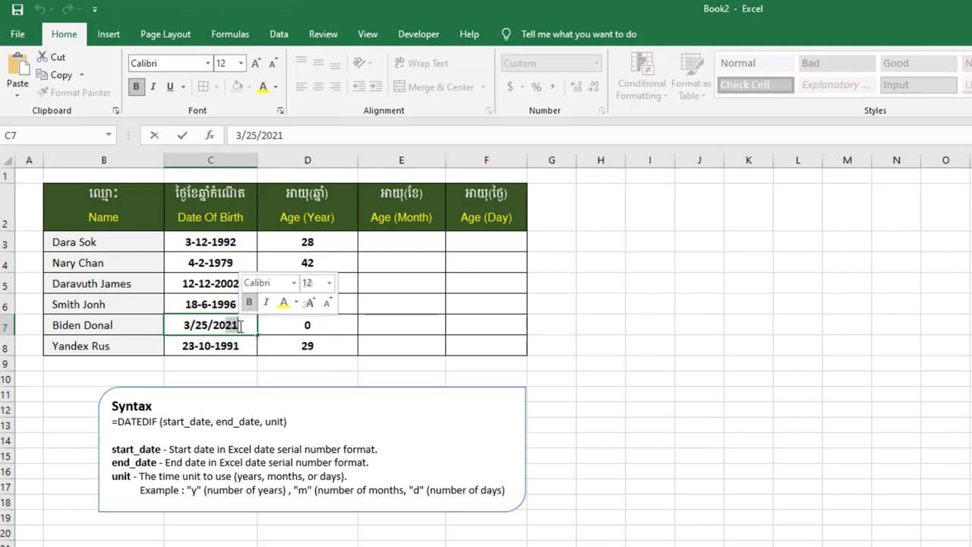
{"action": "type", "text": "00"}
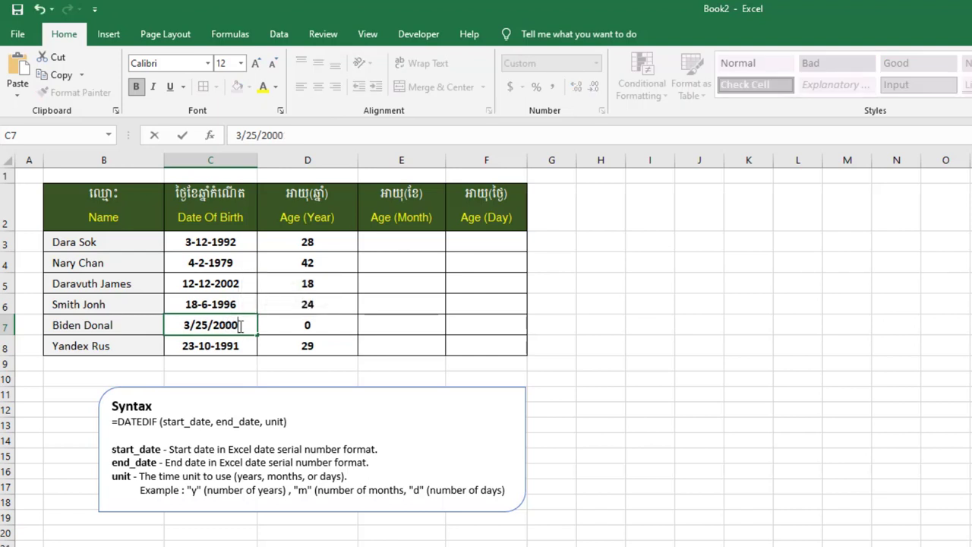
{"action": "key", "text": "Return"}
{"action": "left_click", "coordinate": [316, 322]}
{"action": "left_click", "coordinate": [323, 248]}
{"action": "key", "text": "Down"}
{"action": "key", "text": "Down"}
{"action": "key", "text": "Down"}
{"action": "key", "text": "Down"}
{"action": "key", "text": "Down"}
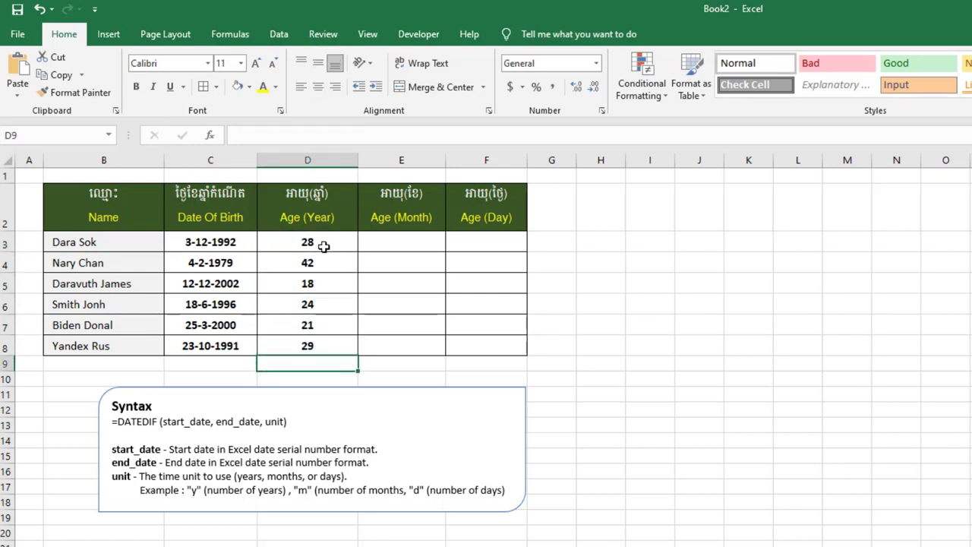
{"action": "left_click", "coordinate": [319, 246]}
{"action": "left_click", "coordinate": [397, 246]}
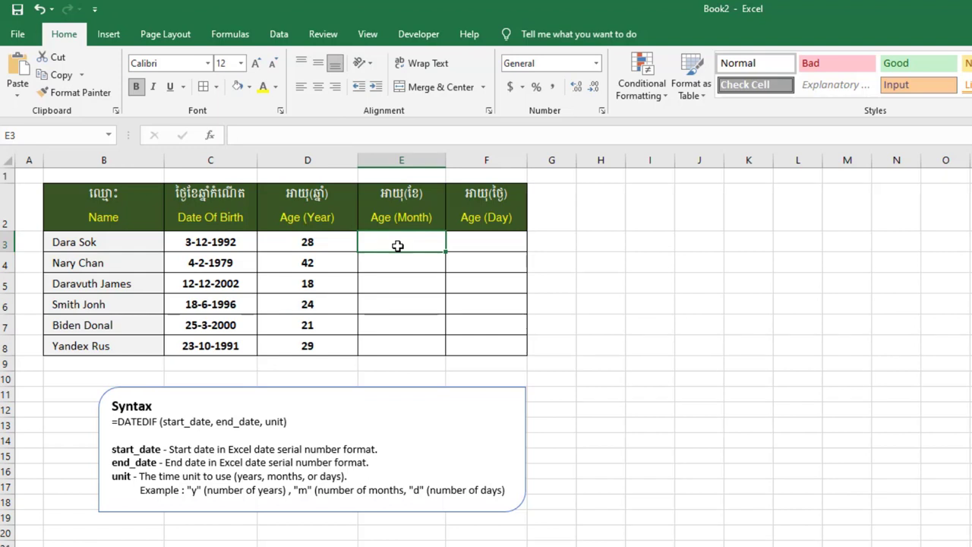
Step: Enter =DATEDIF(C3,TODAY(),"m") in E3, giving 340 months
{"action": "type", "text": "=Datedif"}
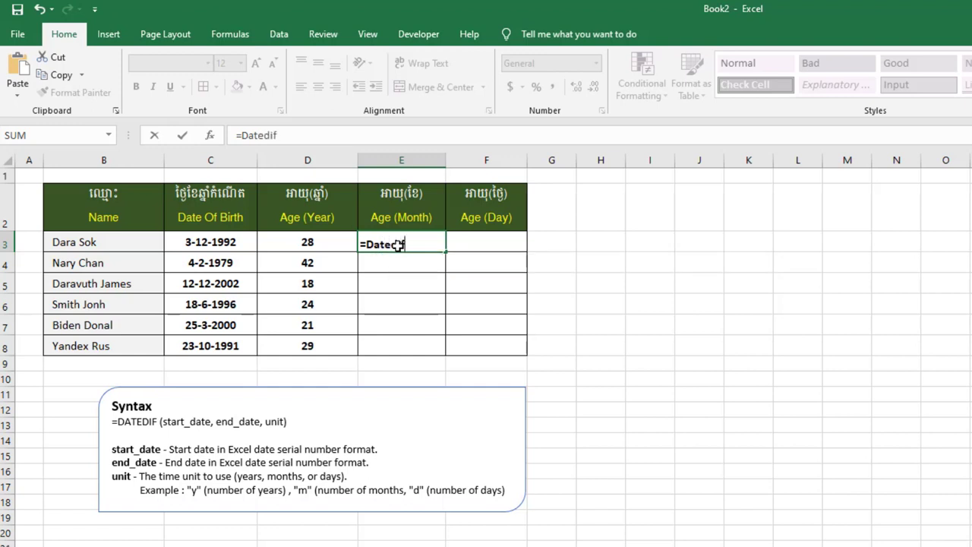
{"action": "type", "text": "("}
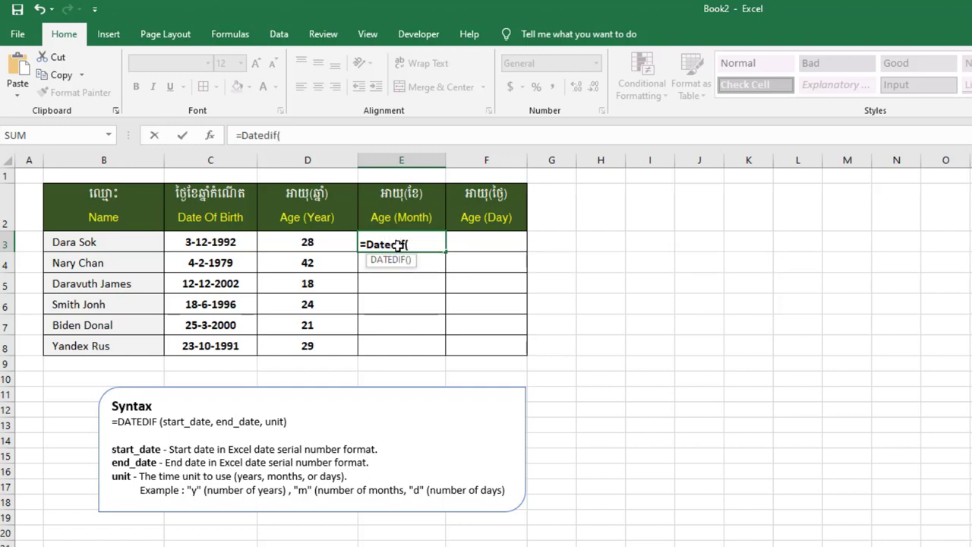
{"action": "left_click", "coordinate": [232, 242]}
{"action": "type", "text": ",Today"}
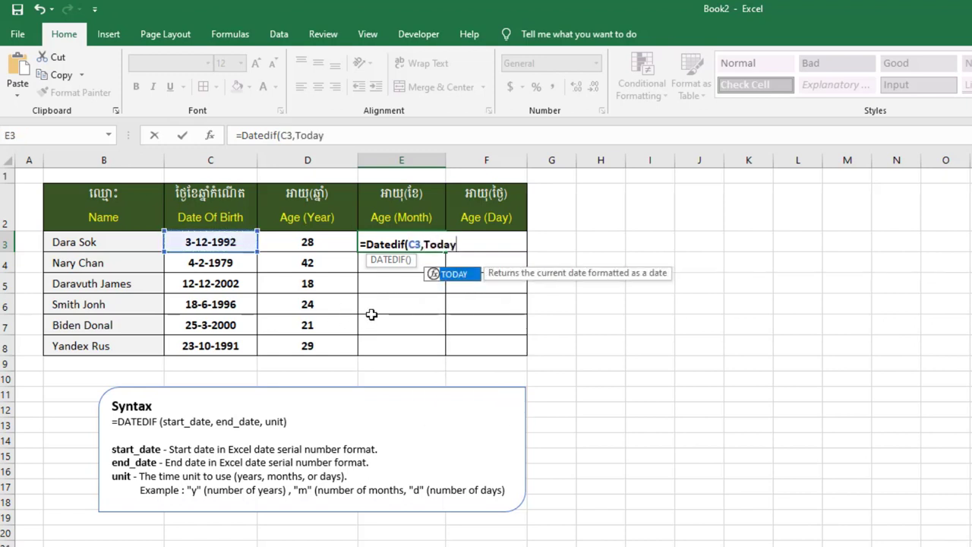
{"action": "type", "text": "(),\""}
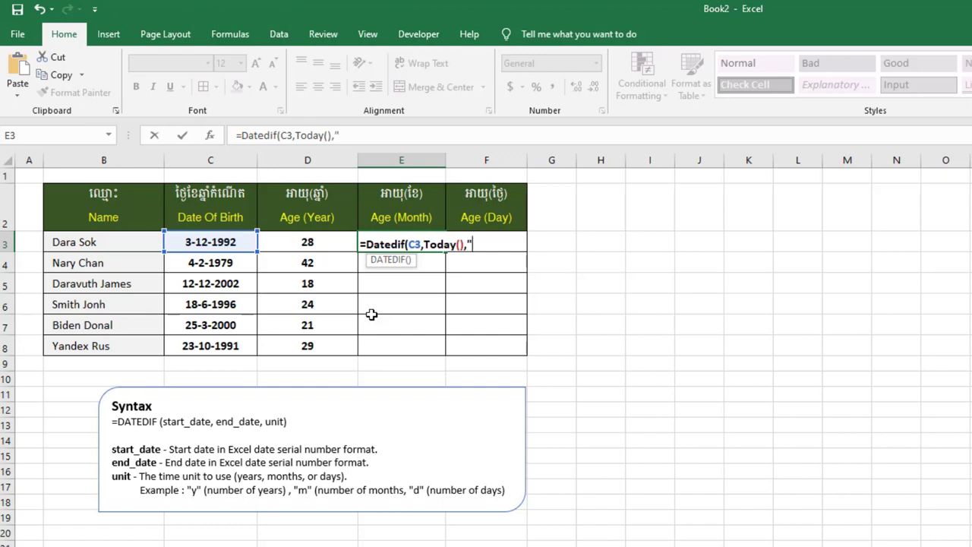
{"action": "type", "text": "m"}
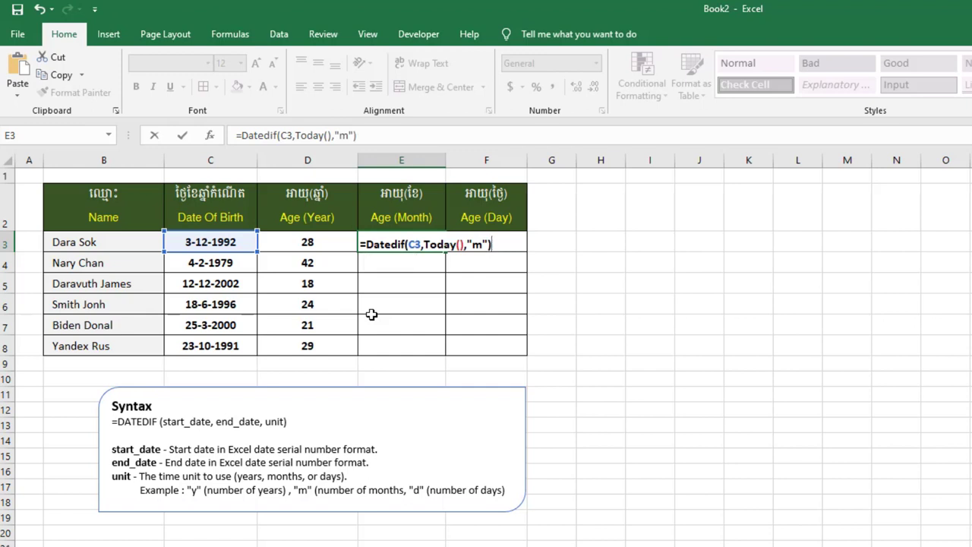
{"action": "key", "text": "Return"}
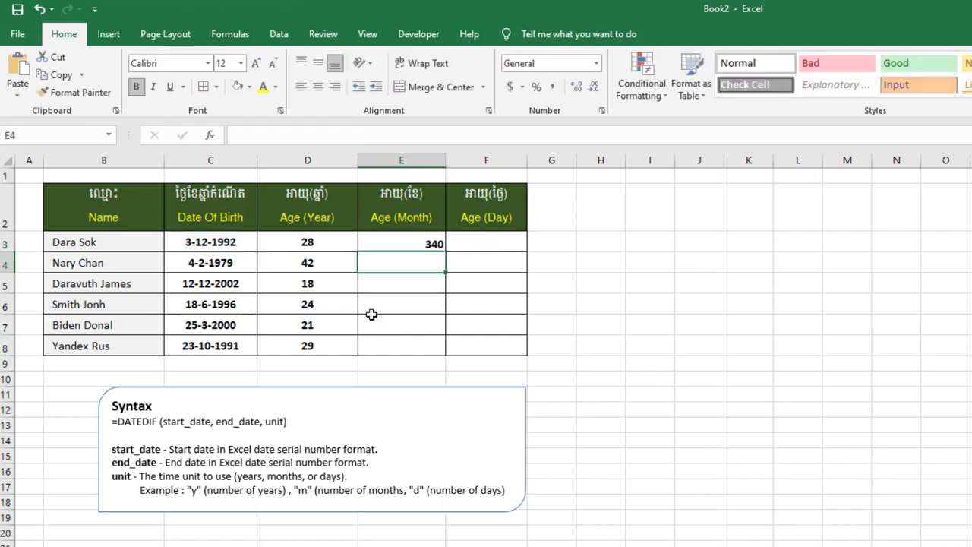
{"action": "left_click", "coordinate": [396, 242]}
Step: Fill the months formula down to E8 and centre the values horizontally and vertically
{"action": "left_click_drag", "start_coordinate": [446, 255], "coordinate": [448, 365]}
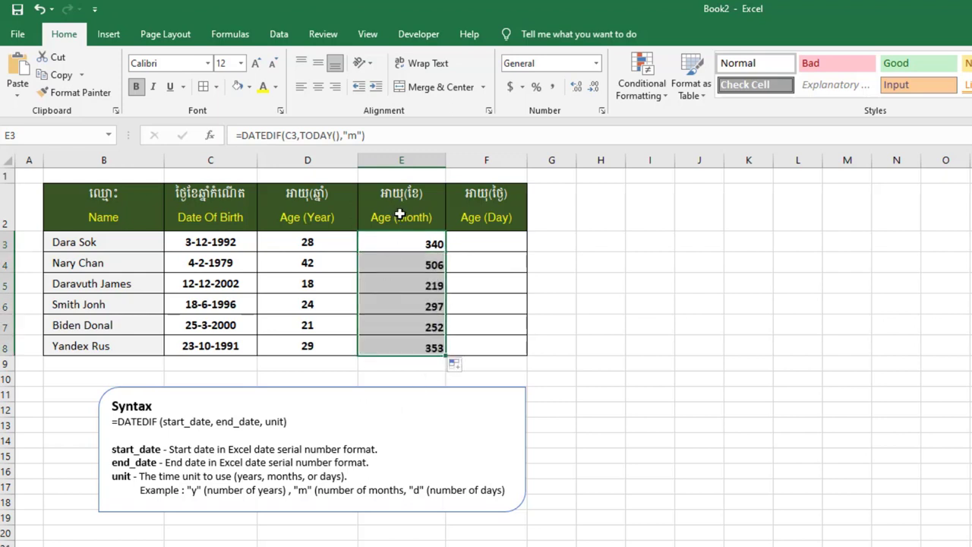
{"action": "left_click", "coordinate": [318, 87]}
{"action": "left_click", "coordinate": [315, 67]}
{"action": "left_click", "coordinate": [411, 240]}
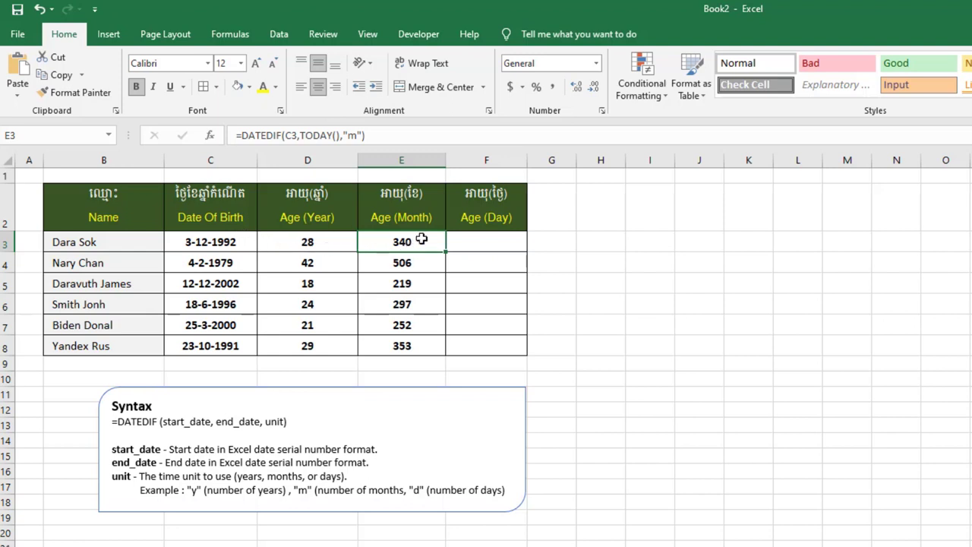
{"action": "left_click", "coordinate": [317, 241]}
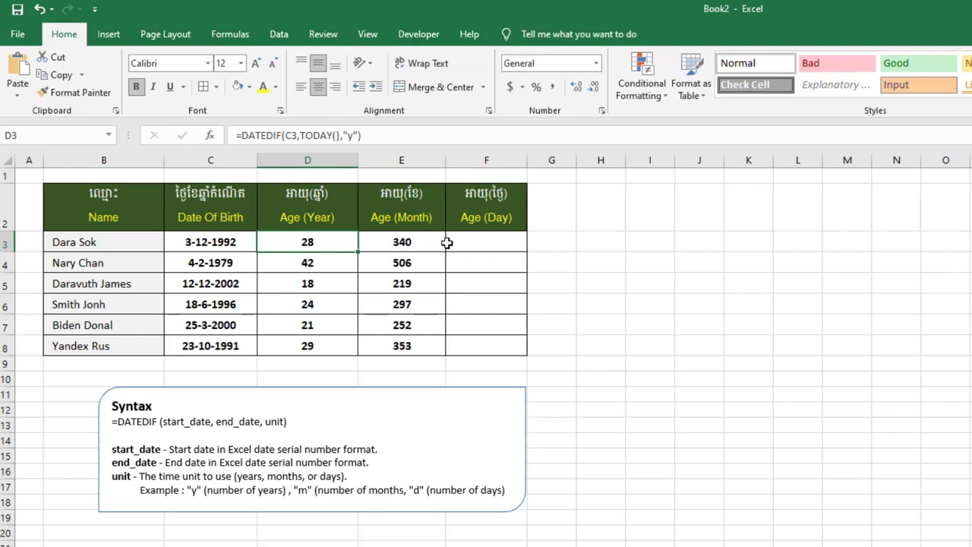
{"action": "left_click", "coordinate": [473, 241]}
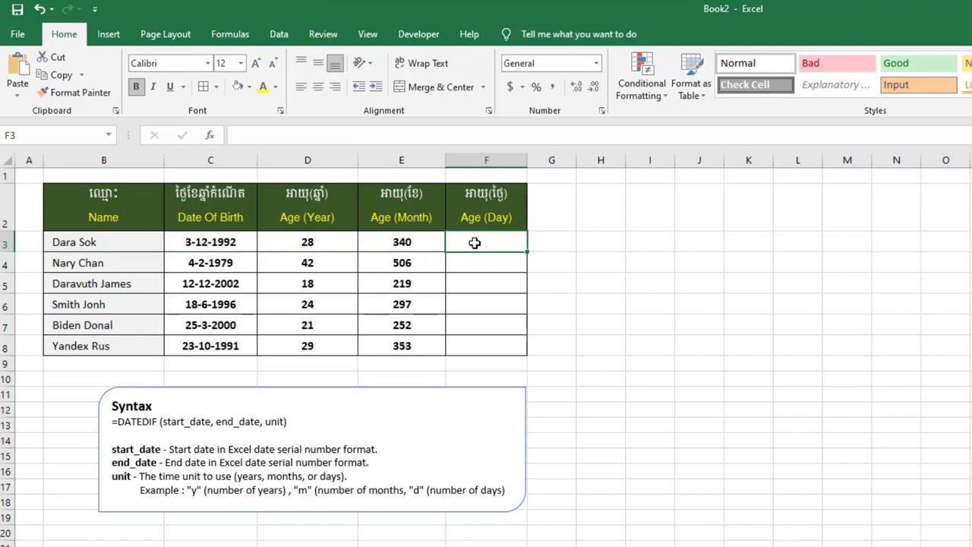
Step: Enter =DATEDIF(C3,TODAY(),"d") in F3, giving 10350 days
{"action": "type", "text": "="}
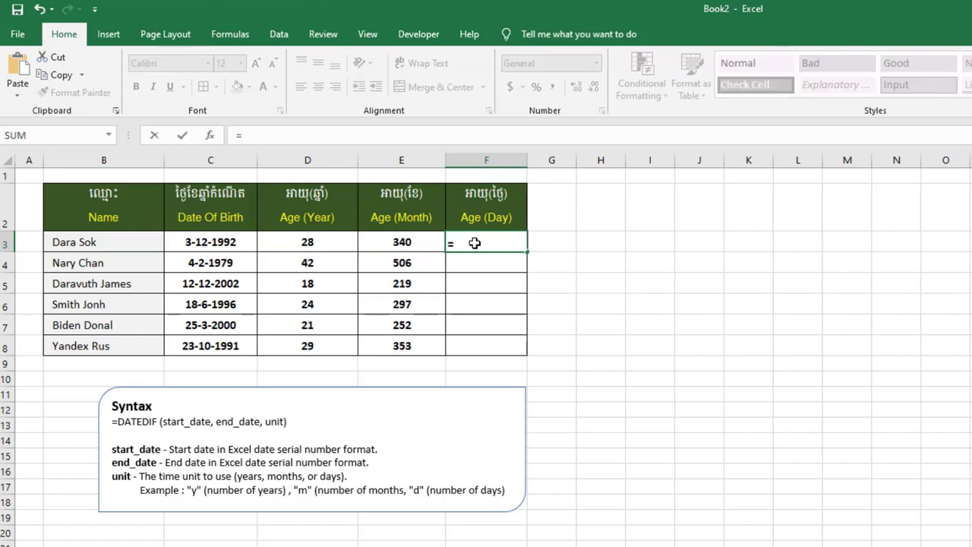
{"action": "type", "text": "Date"}
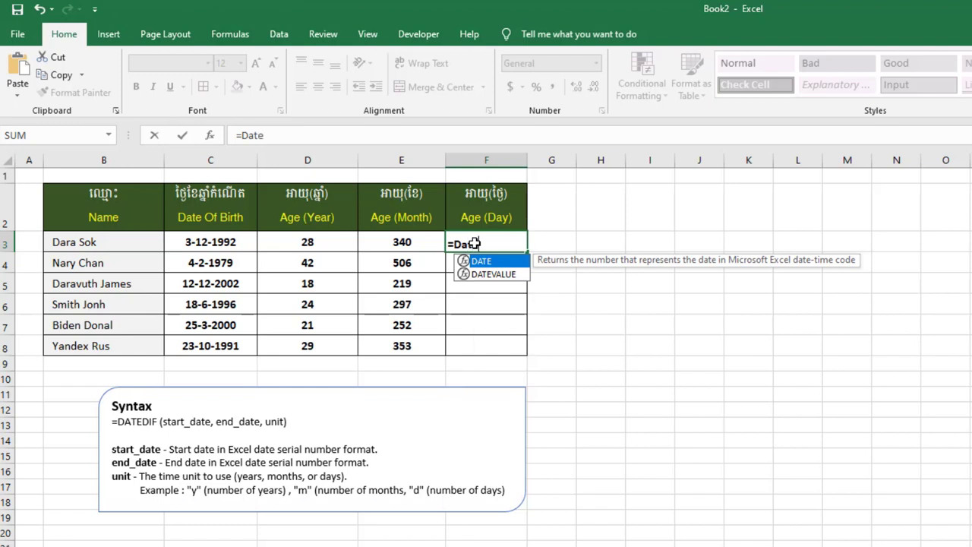
{"action": "type", "text": "dif("}
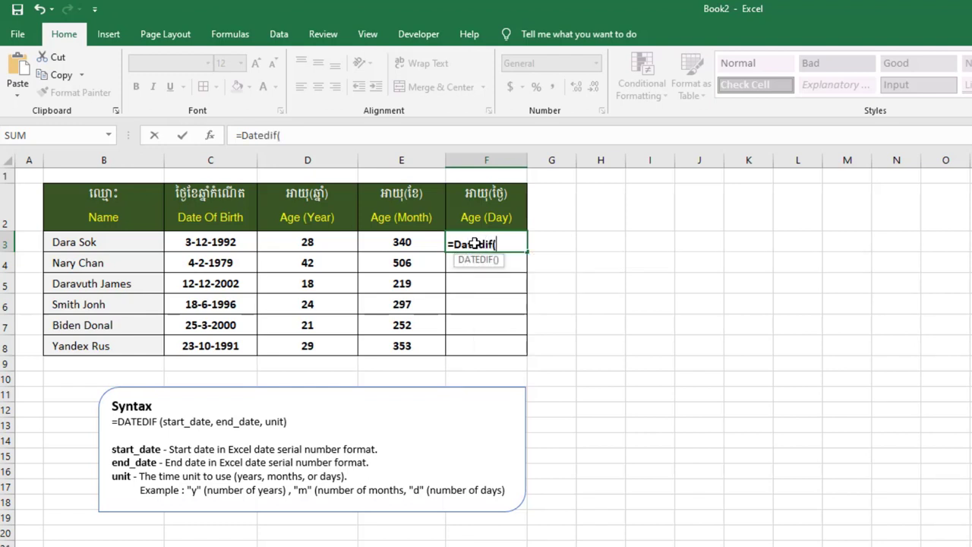
{"action": "left_click", "coordinate": [219, 244]}
{"action": "type", "text": ","}
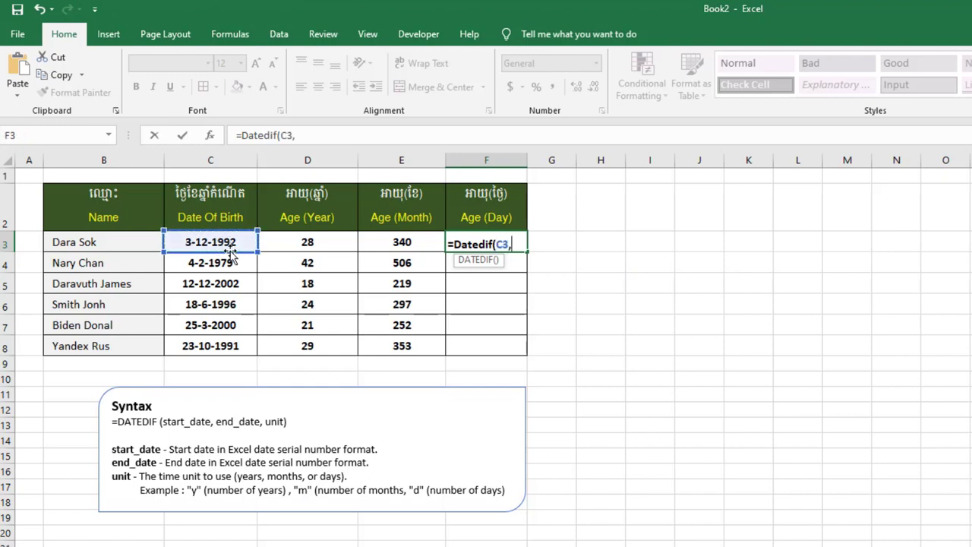
{"action": "type", "text": "Today"}
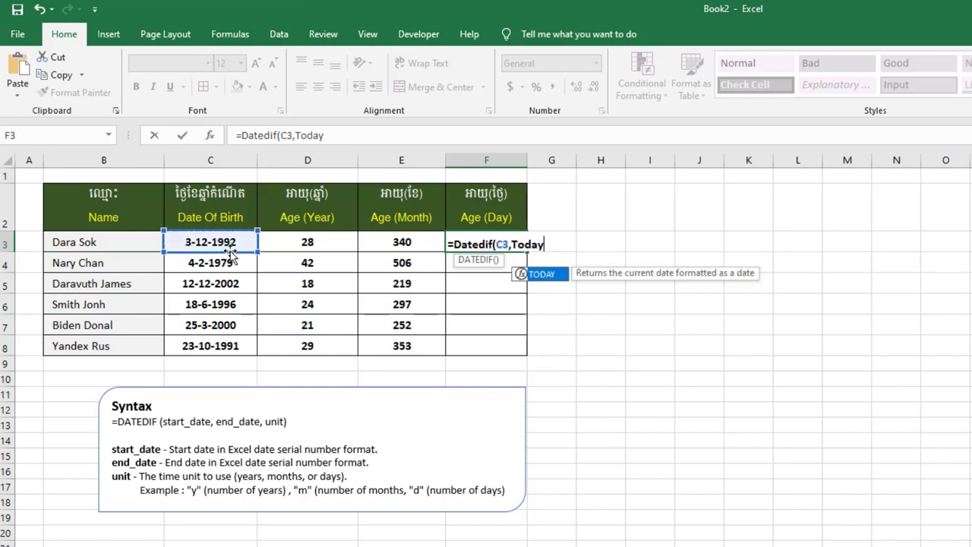
{"action": "type", "text": "(),\"d"}
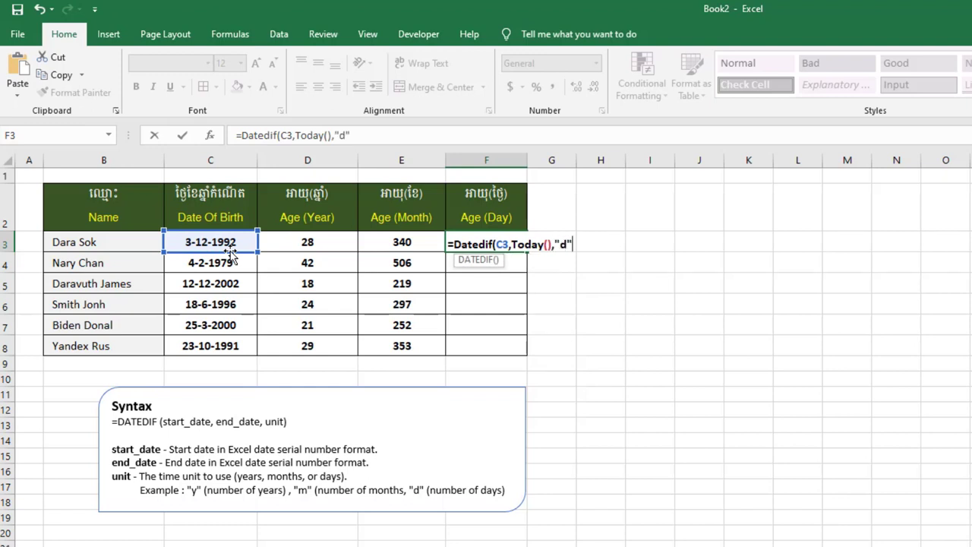
{"action": "type", "text": ")"}
{"action": "key", "text": "Return"}
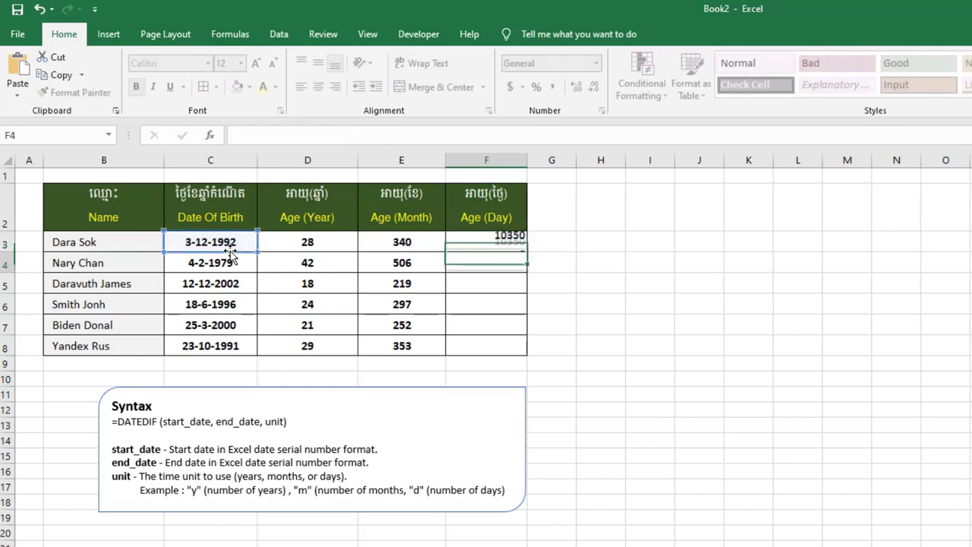
{"action": "left_click", "coordinate": [471, 241]}
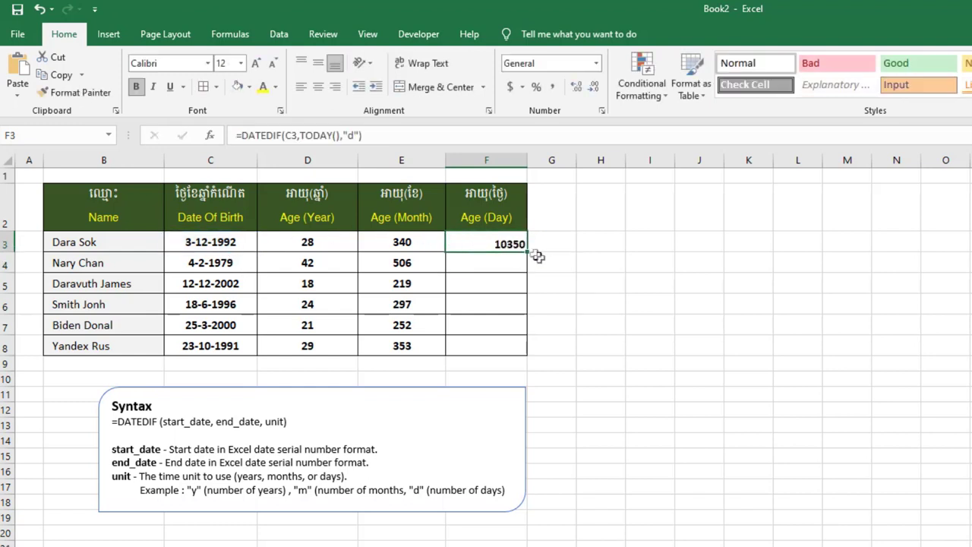
Step: Fill the days formula down to F8, centre it, and verify the copied formulas
{"action": "left_click_drag", "start_coordinate": [527, 251], "coordinate": [525, 347]}
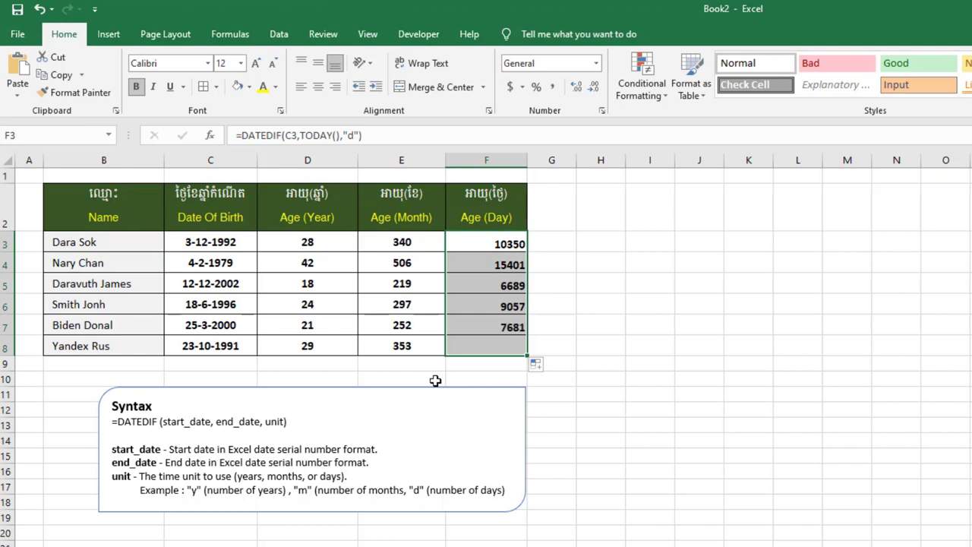
{"action": "left_click", "coordinate": [320, 90]}
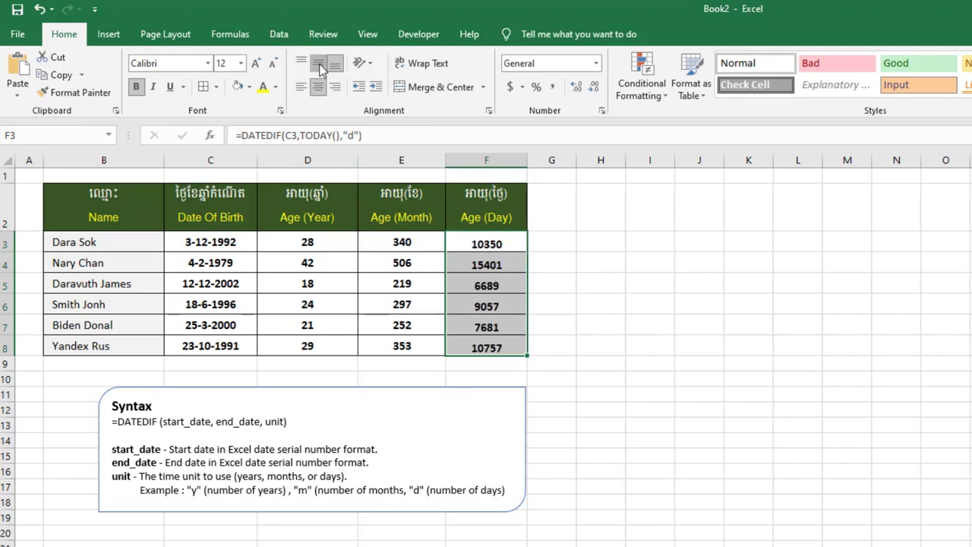
{"action": "left_click", "coordinate": [605, 283]}
{"action": "left_click", "coordinate": [501, 243]}
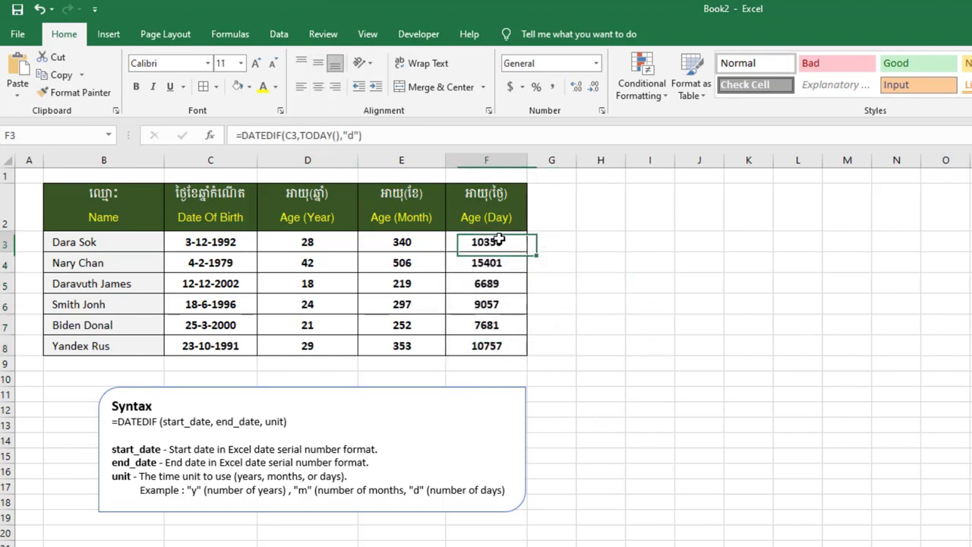
{"action": "left_click", "coordinate": [488, 305]}
{"action": "left_click", "coordinate": [486, 346]}
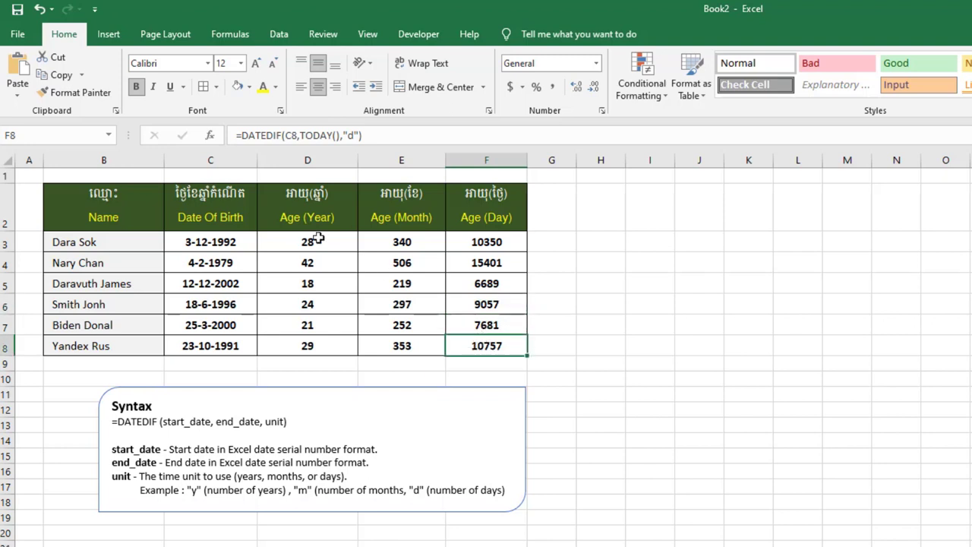
{"action": "left_click_drag", "start_coordinate": [313, 242], "coordinate": [313, 346]}
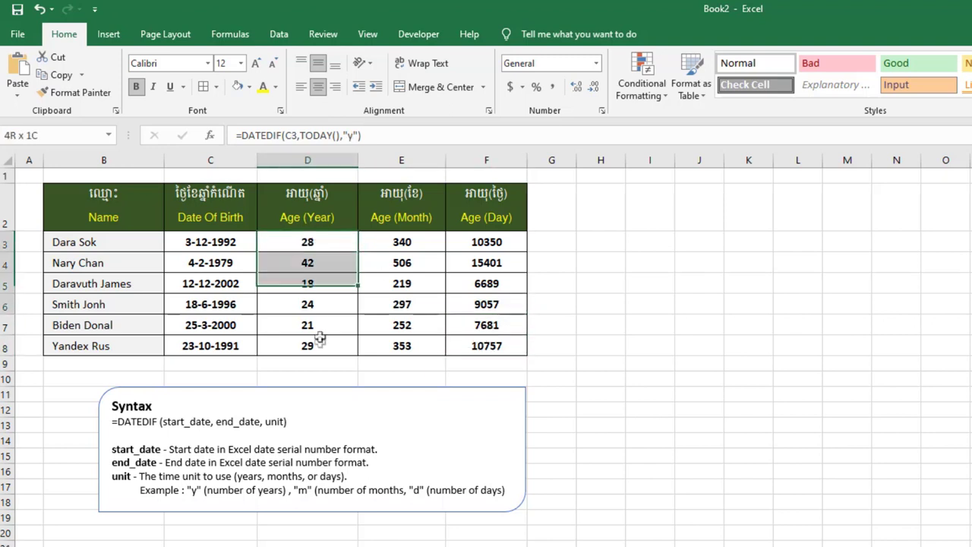
Step: Colour the Age (Year) values D3:D8 red
{"action": "left_click", "coordinate": [276, 87]}
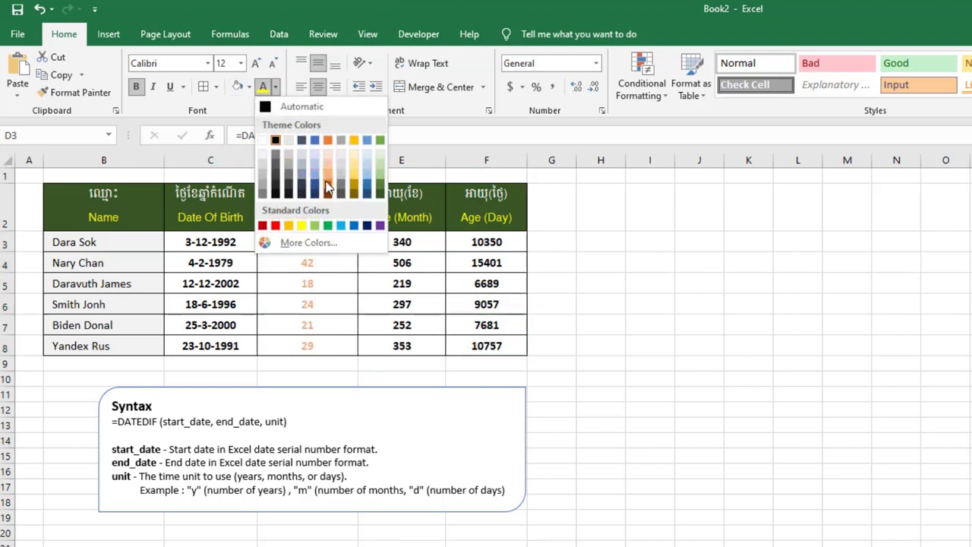
{"action": "left_click", "coordinate": [275, 225]}
{"action": "left_click", "coordinate": [748, 325]}
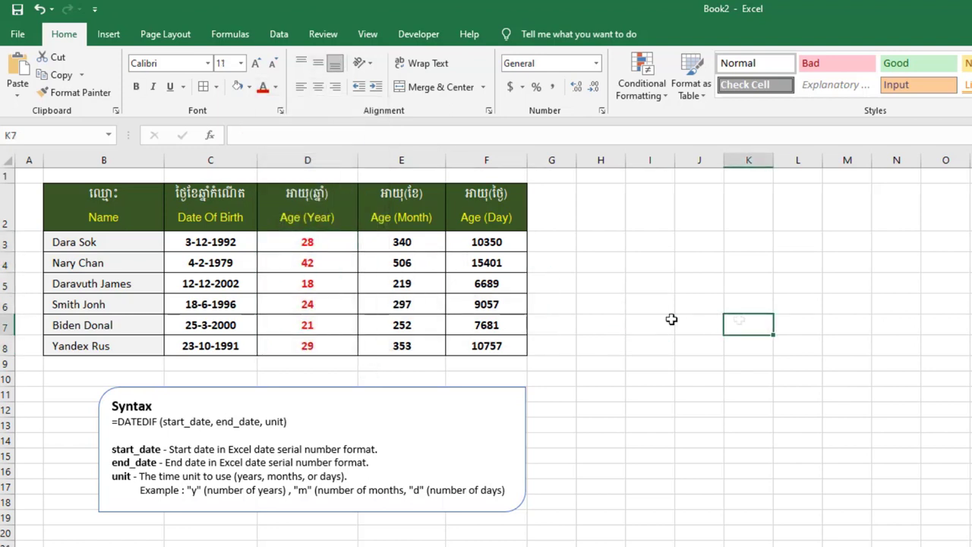
Step: Colour the Age (Day) values F3:F8 purple
{"action": "left_click_drag", "start_coordinate": [472, 240], "coordinate": [486, 345]}
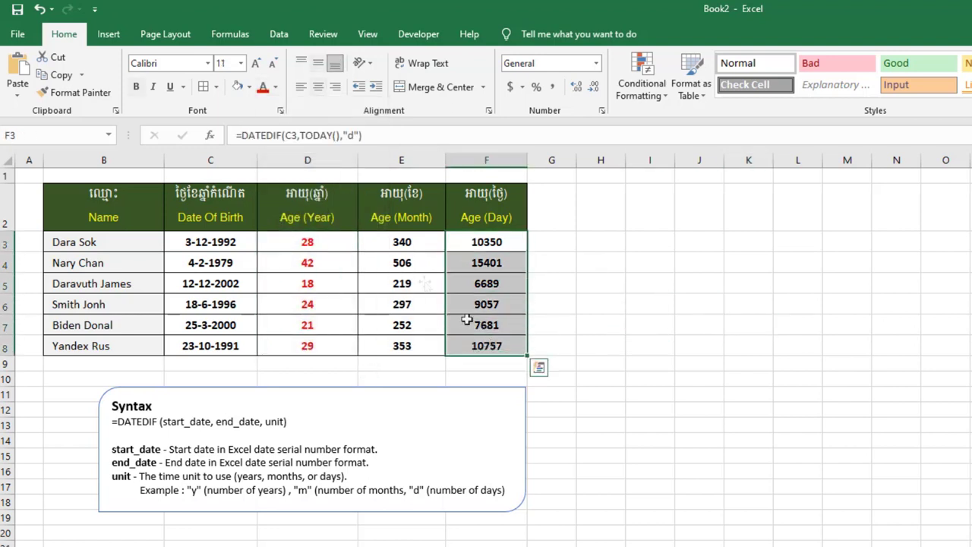
{"action": "left_click", "coordinate": [276, 86]}
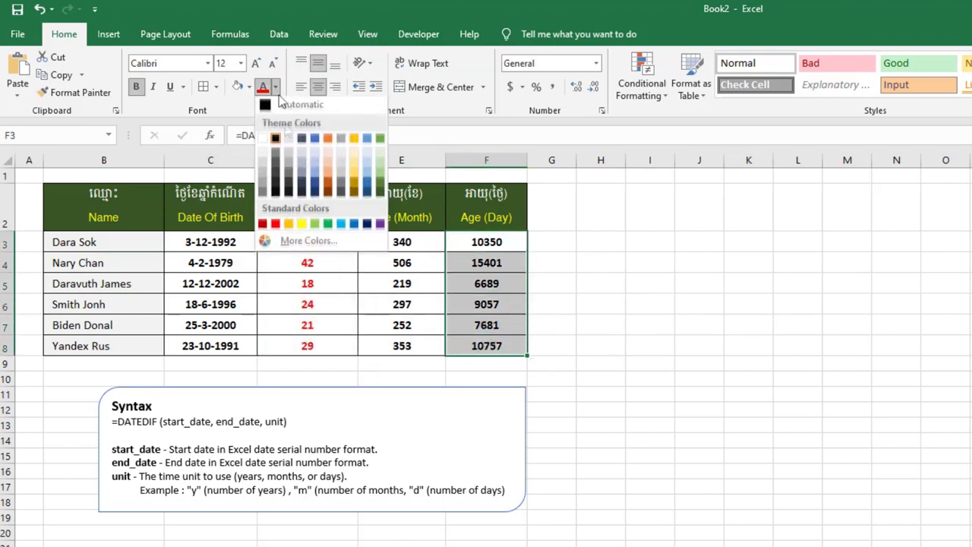
{"action": "left_click", "coordinate": [380, 227]}
{"action": "left_click", "coordinate": [600, 319]}
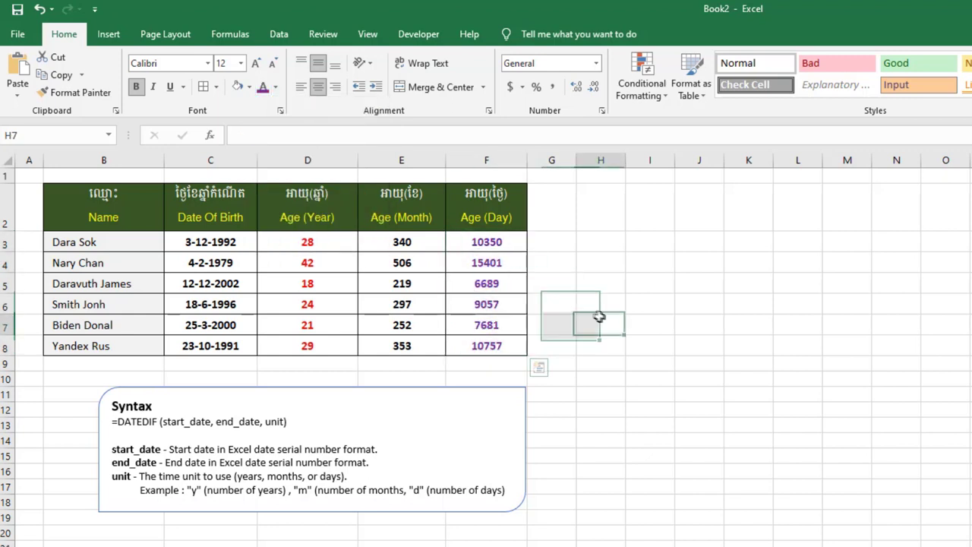
{"action": "left_click_drag", "start_coordinate": [399, 242], "coordinate": [401, 344]}
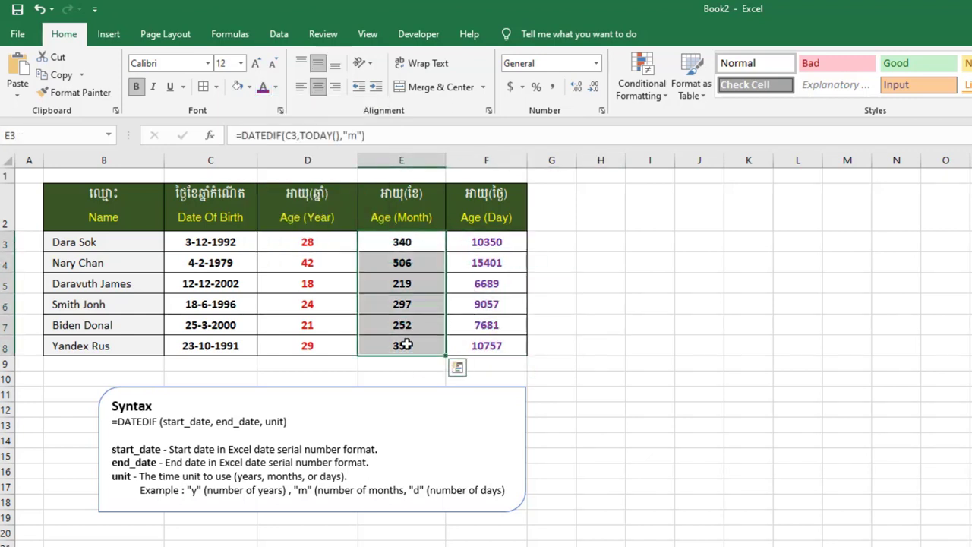
{"action": "left_click_drag", "start_coordinate": [312, 243], "coordinate": [330, 344]}
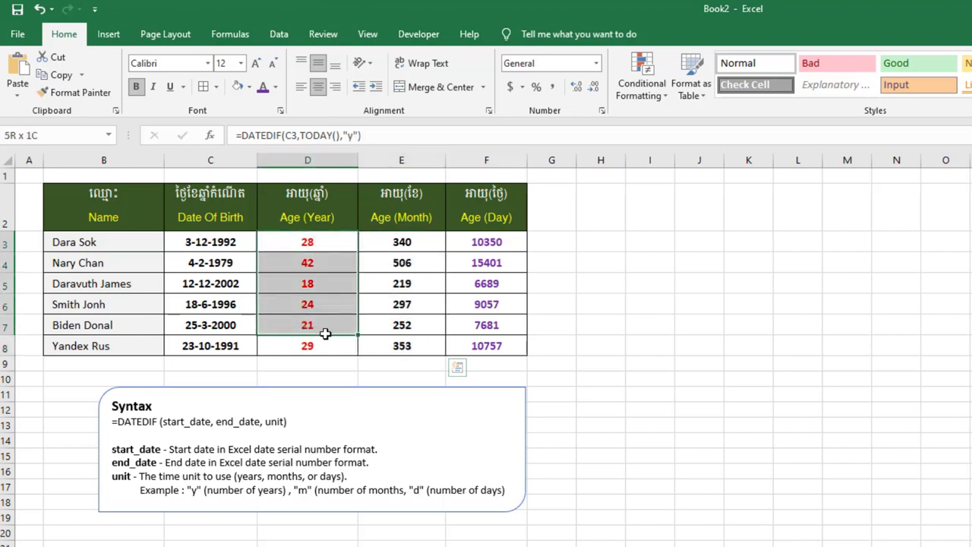
{"action": "left_click", "coordinate": [619, 322]}
{"action": "left_click", "coordinate": [284, 247]}
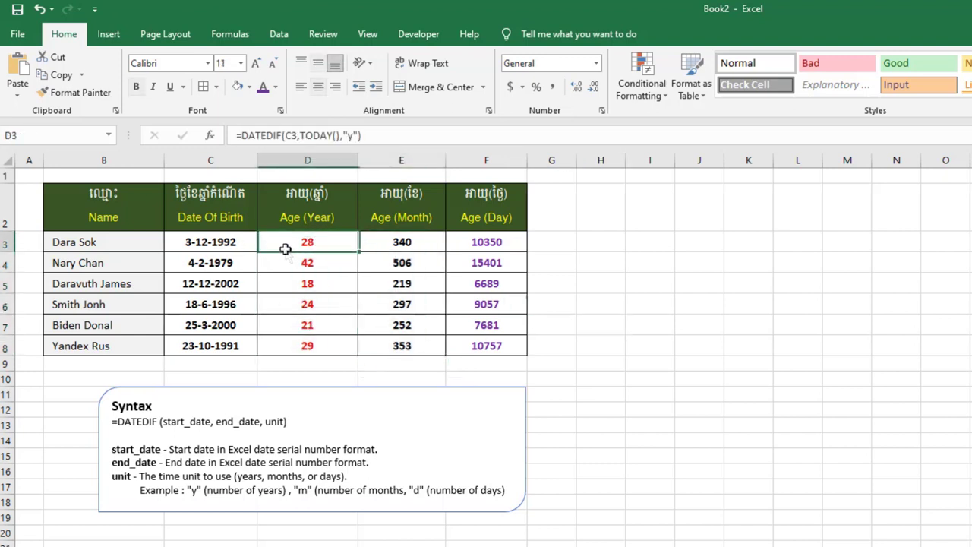
{"action": "left_click", "coordinate": [202, 243]}
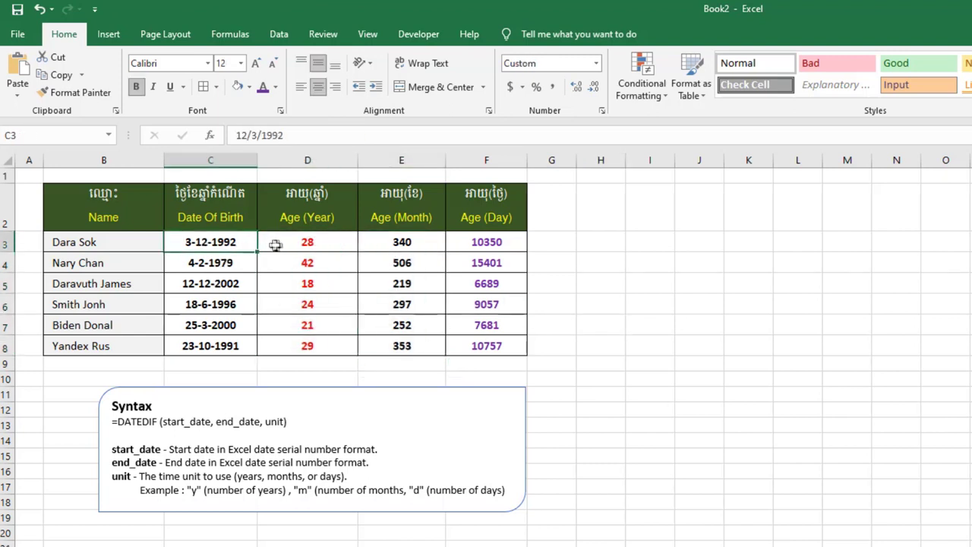
{"action": "left_click", "coordinate": [304, 243]}
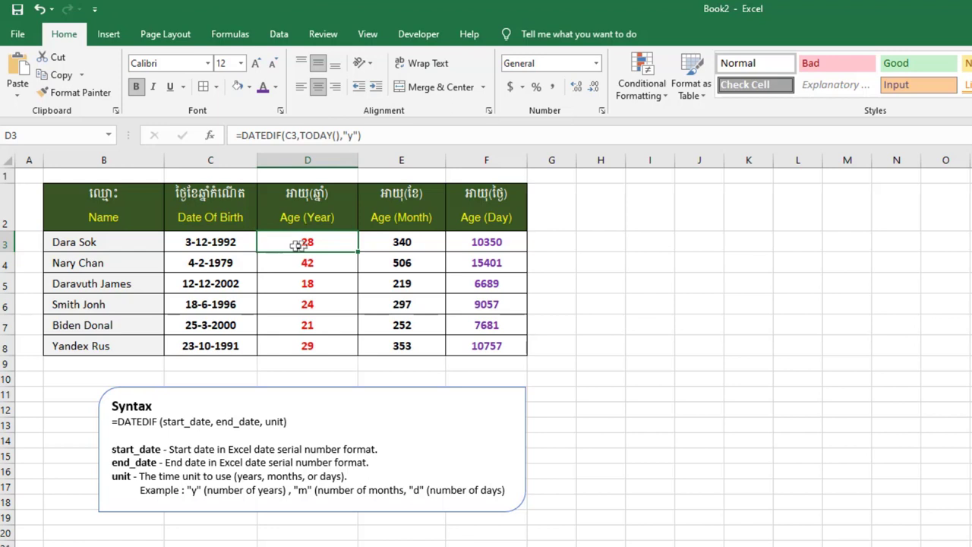
{"action": "left_click", "coordinate": [215, 242]}
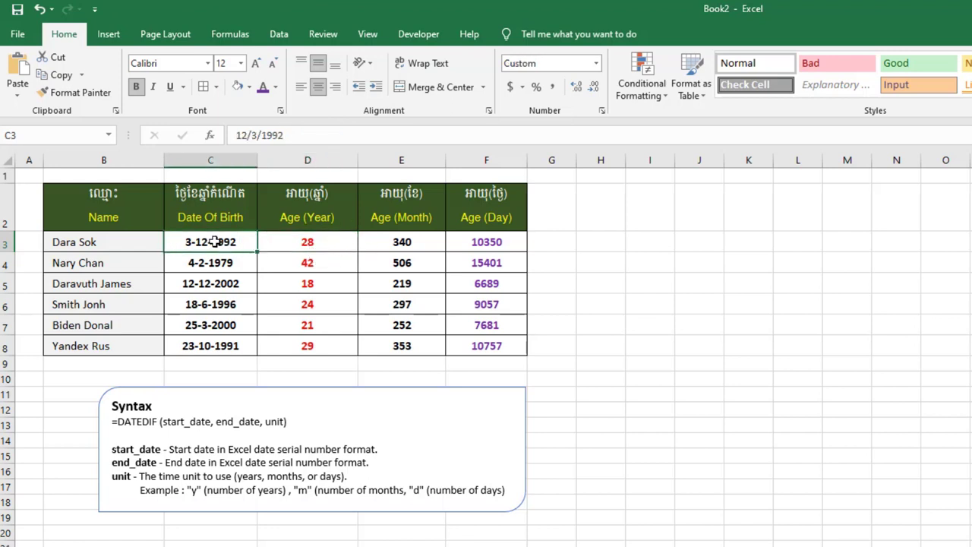
{"action": "left_click", "coordinate": [410, 248]}
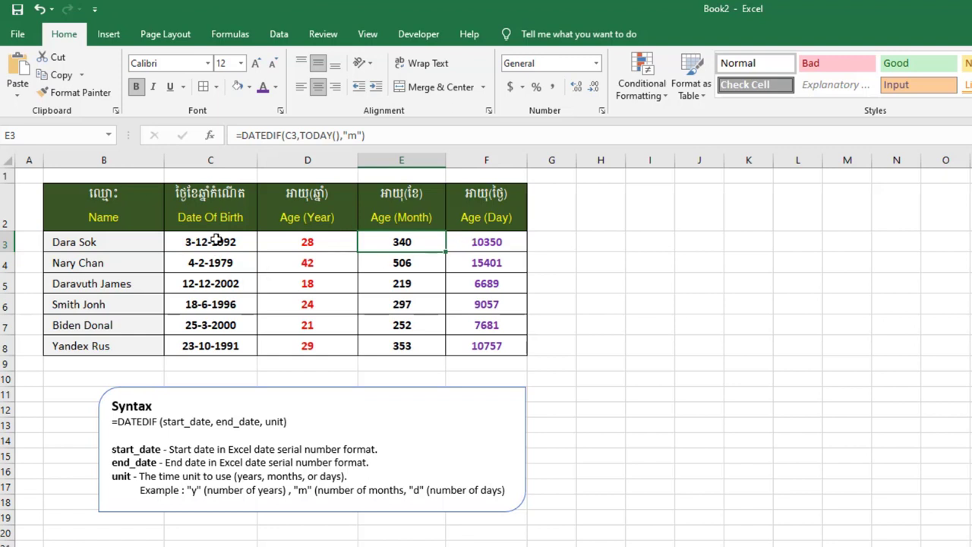
{"action": "left_click", "coordinate": [215, 241]}
{"action": "left_click", "coordinate": [475, 242]}
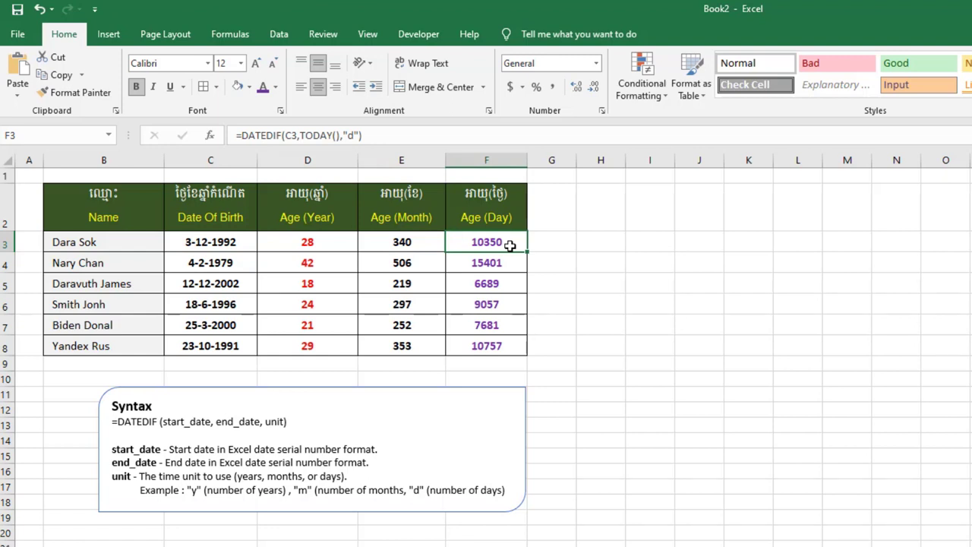
{"action": "key", "text": "Down"}
{"action": "key", "text": "Down"}
{"action": "key", "text": "Down"}
{"action": "key", "text": "Down"}
{"action": "key", "text": "Down"}
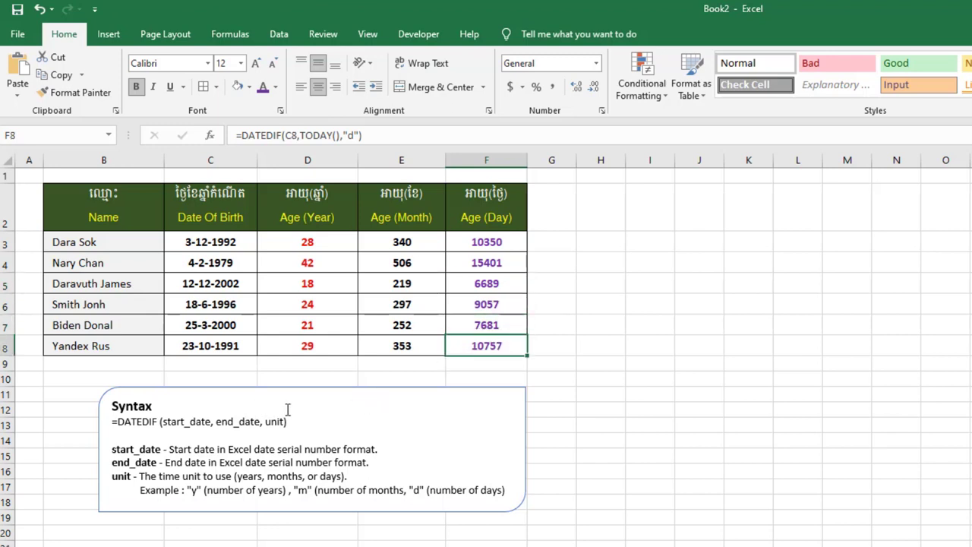
{"action": "left_click", "coordinate": [289, 408]}
{"action": "left_click", "coordinate": [390, 381]}
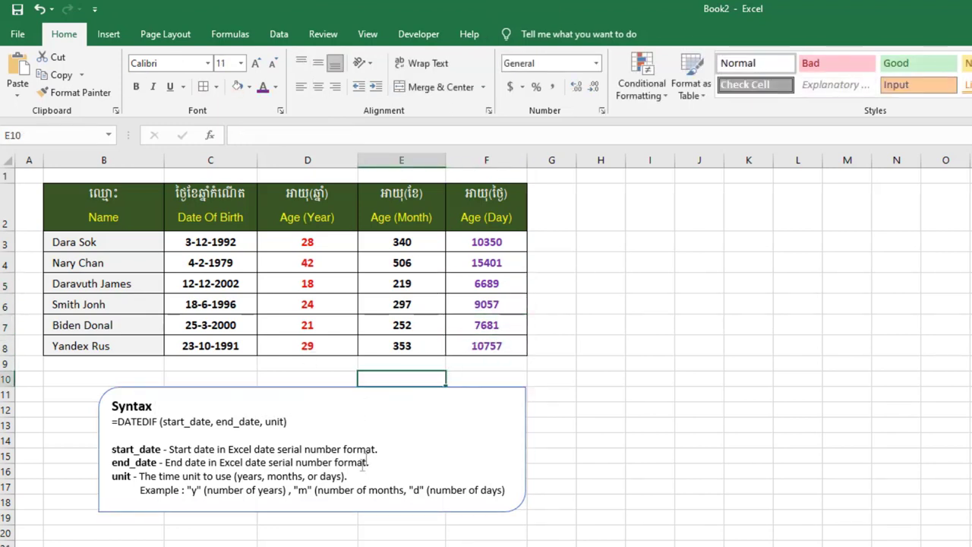
{"action": "left_click", "coordinate": [30, 414]}
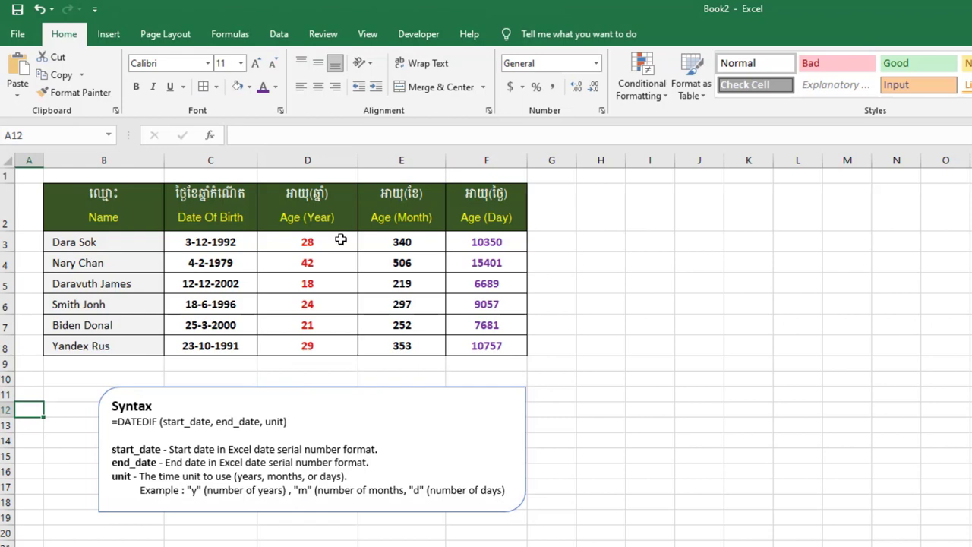
{"action": "left_click", "coordinate": [341, 240]}
{"action": "left_click", "coordinate": [339, 263]}
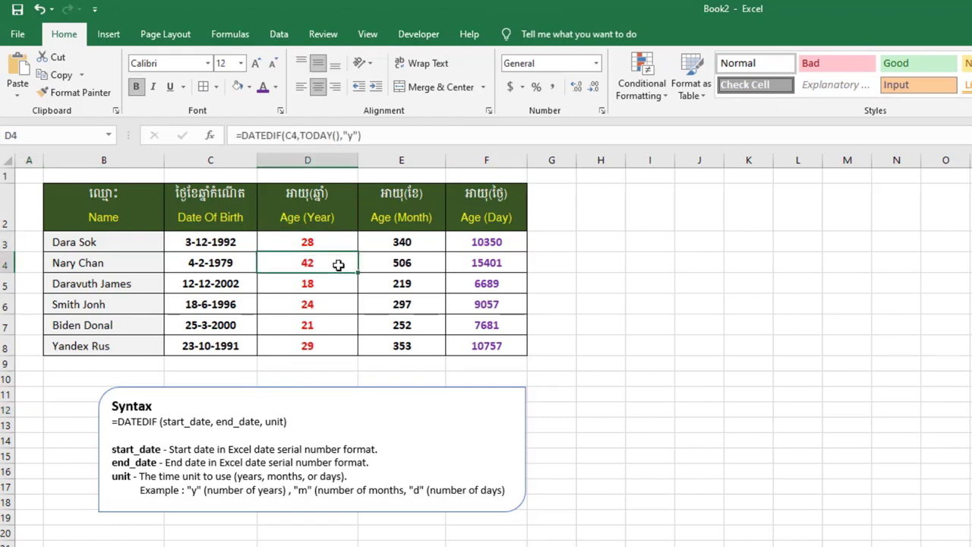